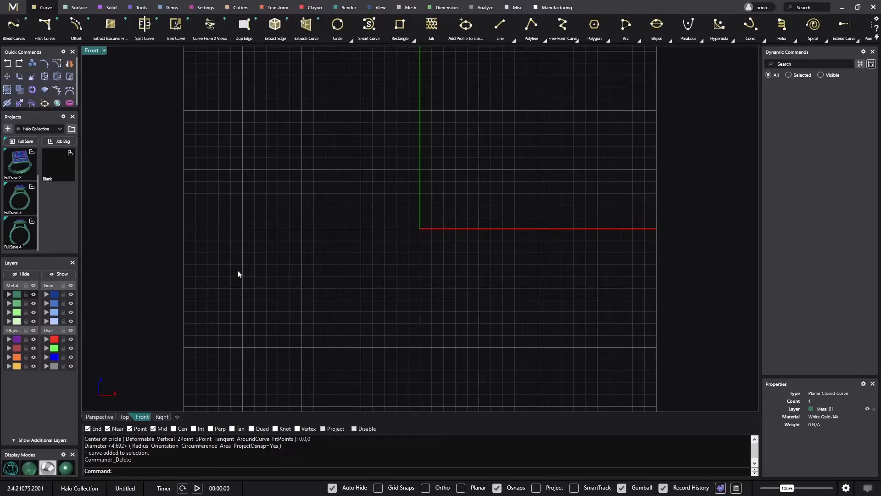
# - Create a new project named "Hoop earrings"
pyautogui.click(7, 129)
pyautogui.write('H')
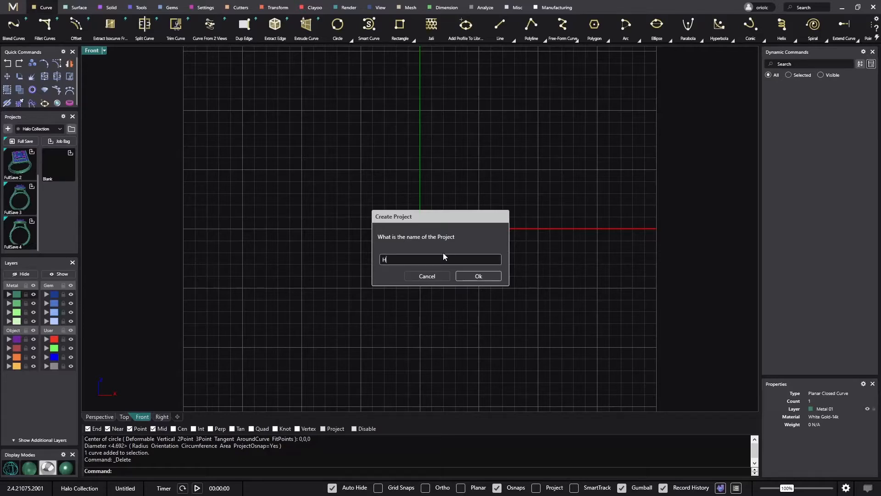
pyautogui.write('oop earrings')
pyautogui.press('Return')
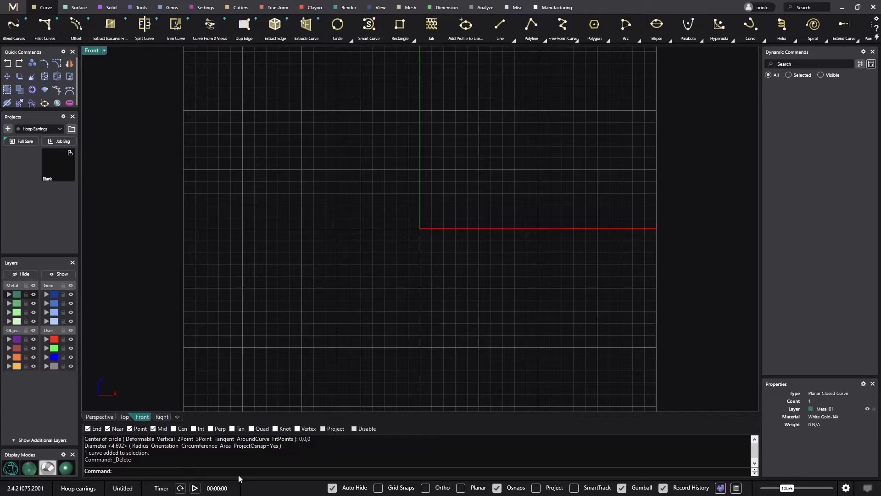
# - Start the work timer and draw a circle about 20 mm in diameter centred on the origin in the Front view
pyautogui.click(195, 488)
pyautogui.click(337, 25)
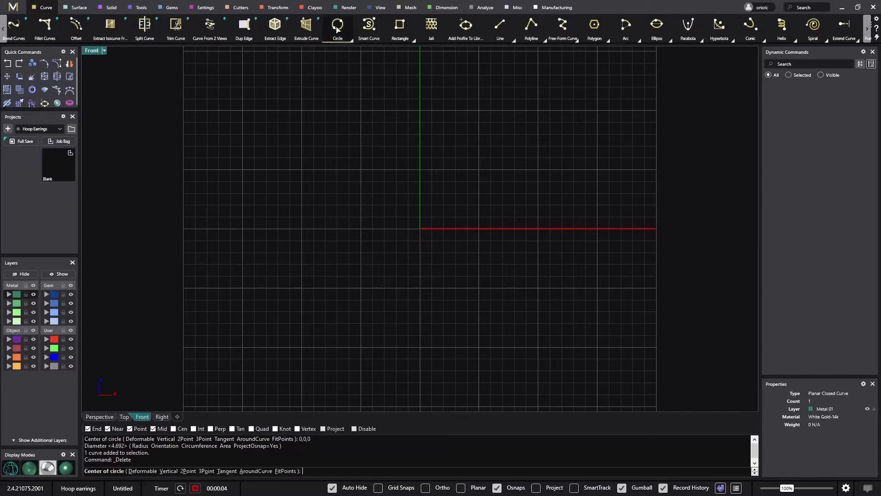
pyautogui.click(420, 229)
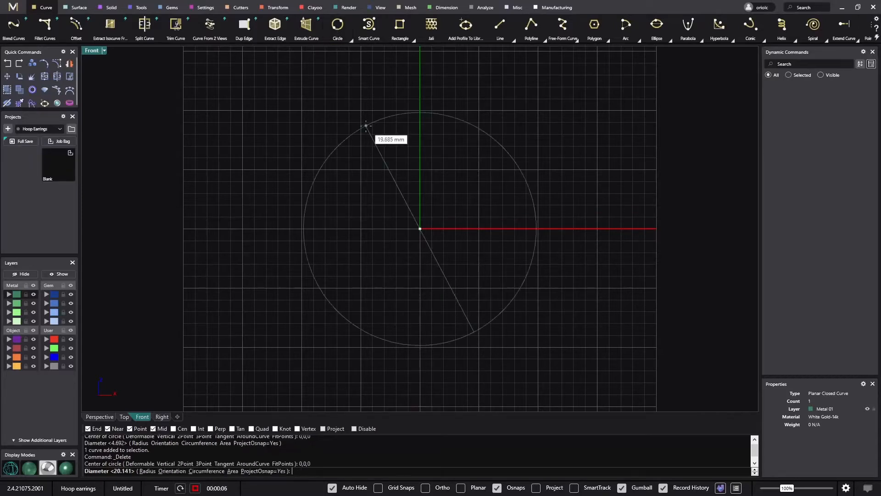
pyautogui.click(420, 111)
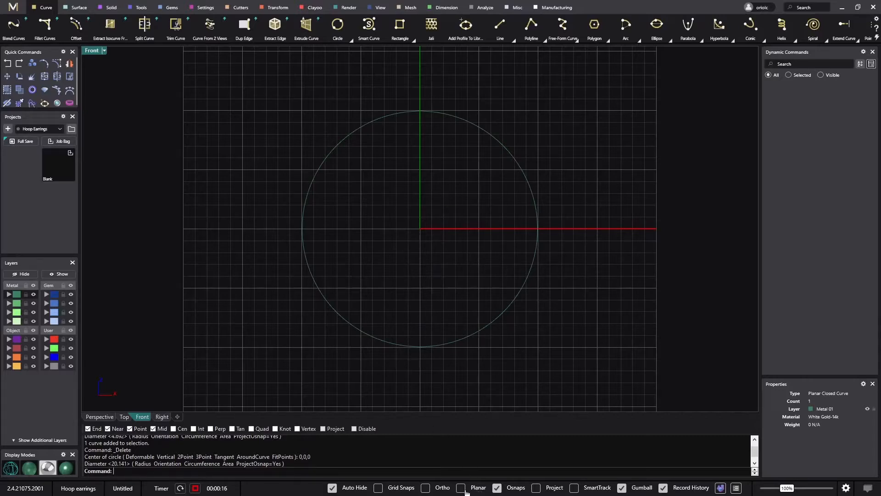
# - Enable grid snaps and draw a rectangle covering the circle's upper-right quadrant, from the vertical axis above it to just above the horizontal axis
pyautogui.click(378, 488)
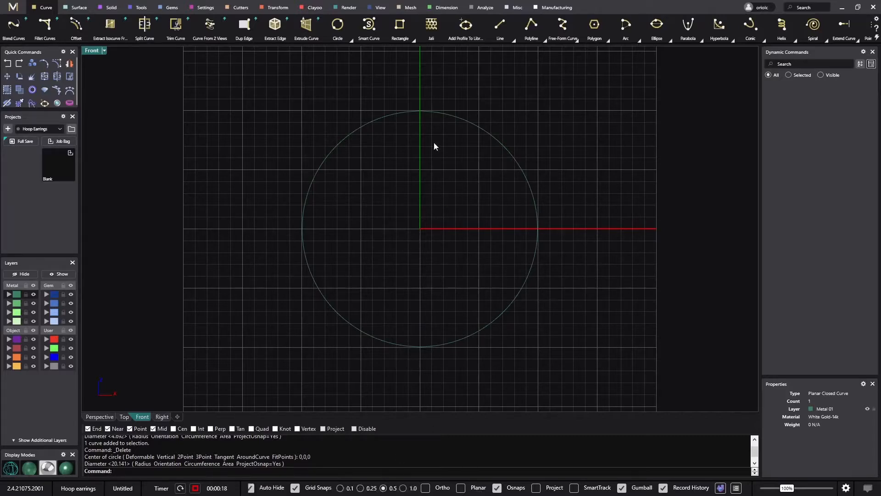
pyautogui.click(400, 25)
pyautogui.click(415, 43)
pyautogui.click(420, 87)
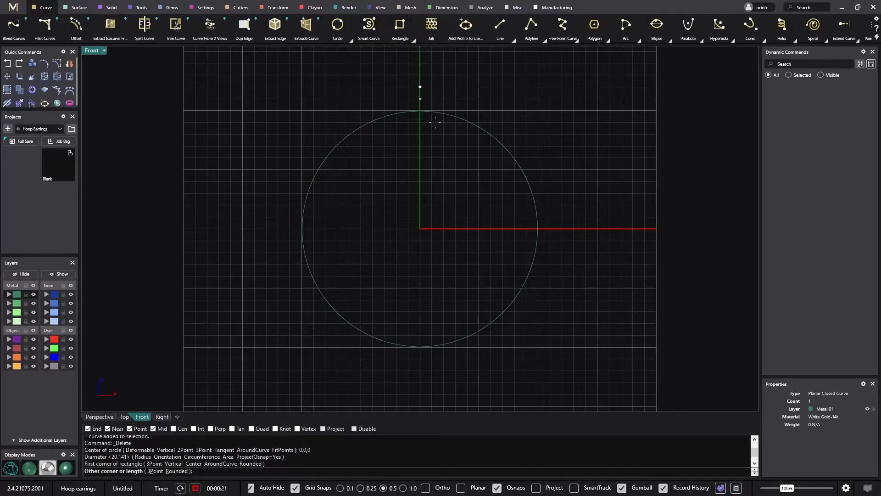
pyautogui.click(551, 216)
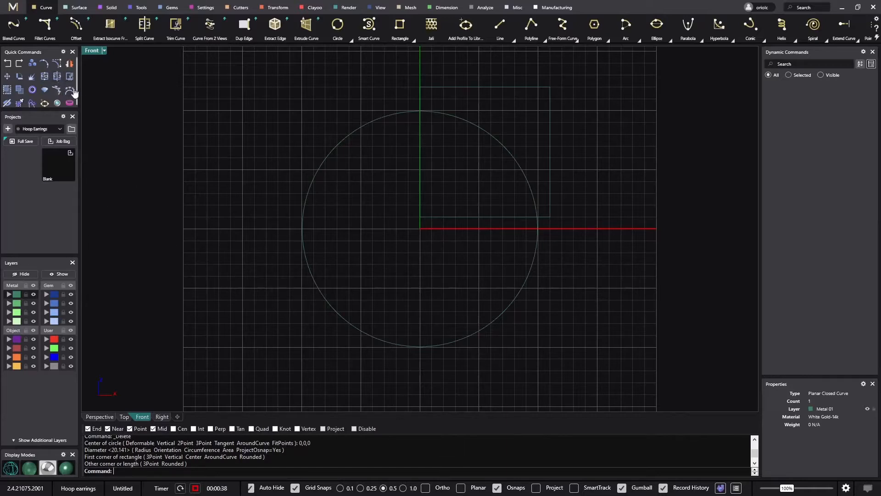
# - Trim away the circle's upper-right arc using the rectangle as cutter, and delete the rectangle
pyautogui.moveTo(599, 105); pyautogui.dragTo(398, 212)
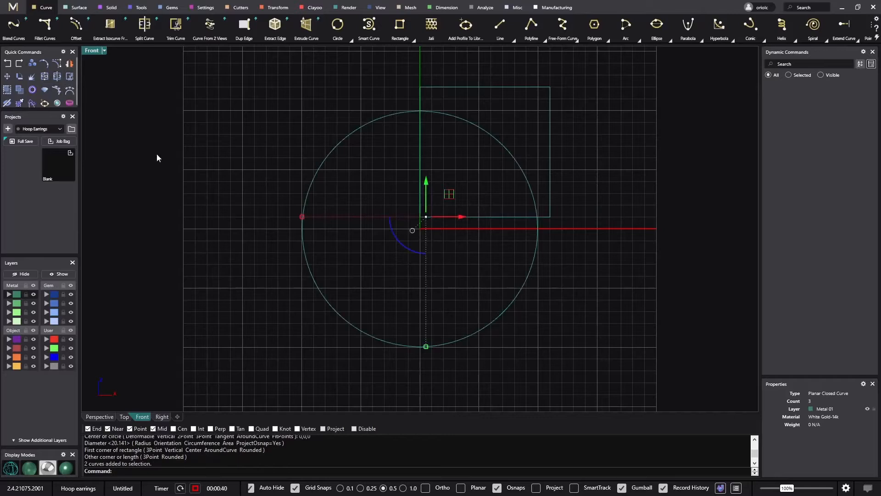
pyautogui.click(70, 76)
pyautogui.click(466, 122)
pyautogui.press('Return')
pyautogui.click(551, 162)
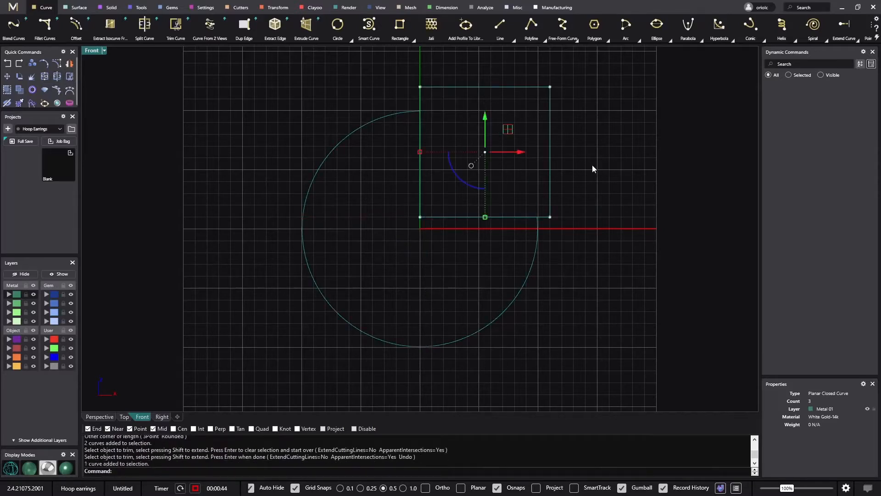
pyautogui.press('Delete')
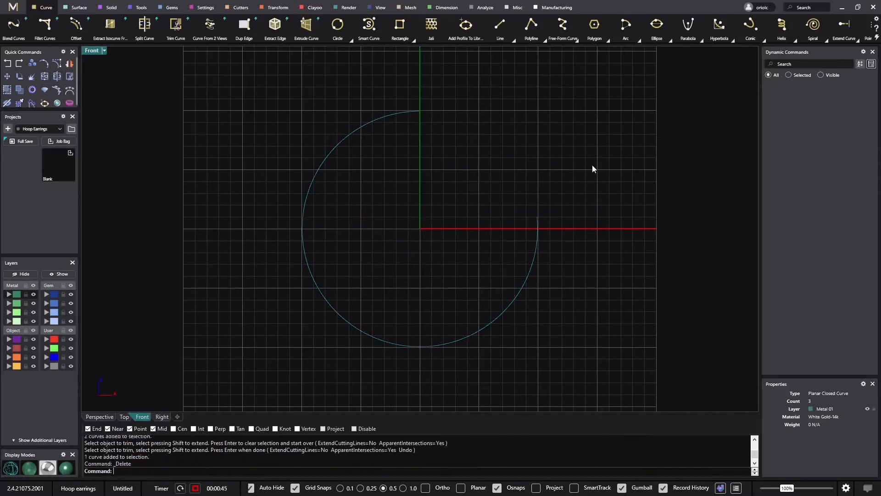
# - Start Profile Placer on the open hoop curve and rotate the profile at its upper end by 90°
pyautogui.click(379, 122)
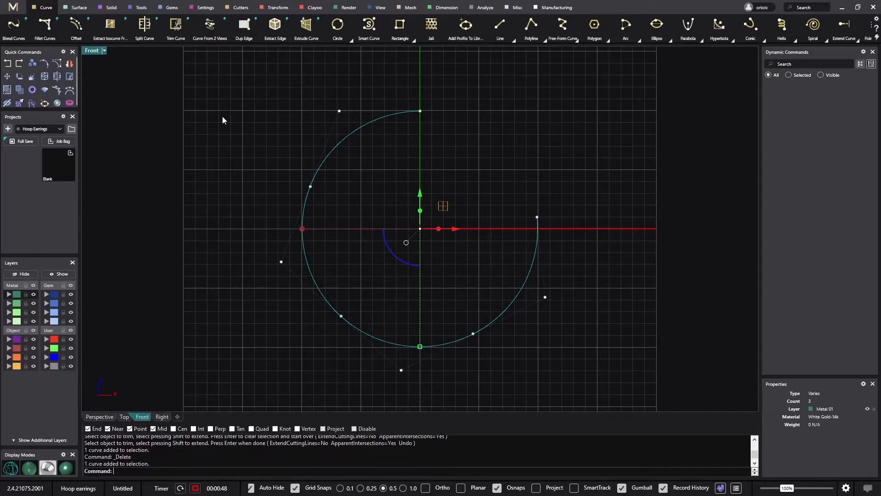
pyautogui.click(29, 104)
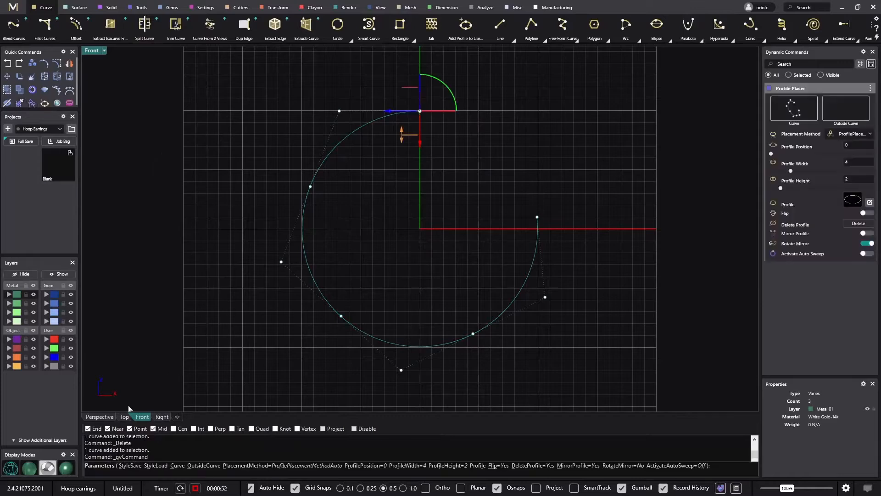
pyautogui.click(107, 415)
pyautogui.moveTo(301, 287); pyautogui.dragTo(252, 277, button='right')
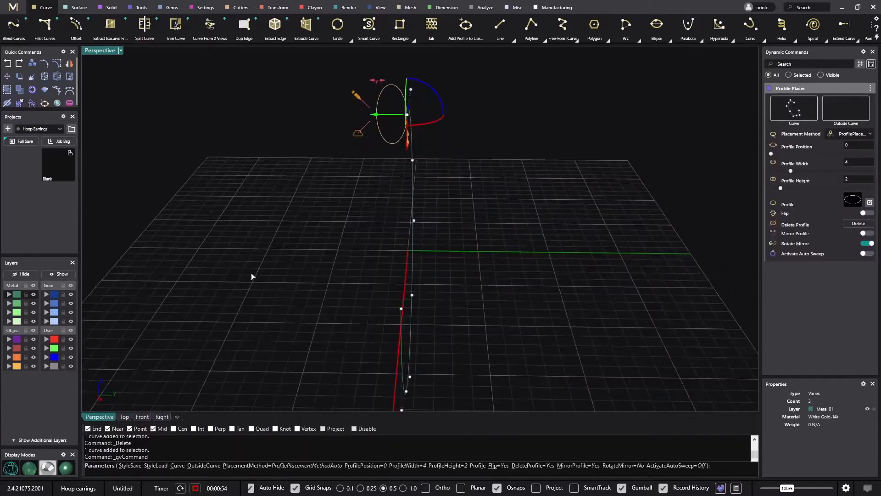
pyautogui.click(440, 96)
pyautogui.write('90')
pyautogui.press('Return')
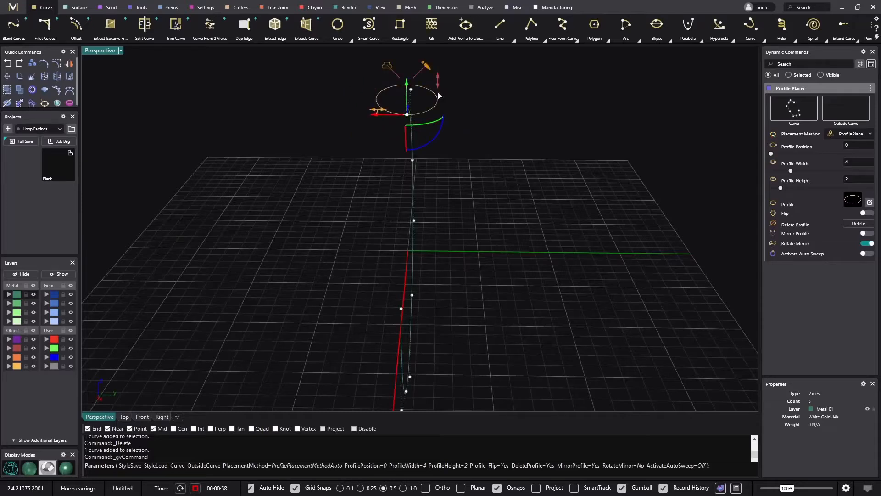
# - Change the placed profile to Shank library shape 02 and set its width to 2 mm
pyautogui.click(856, 201)
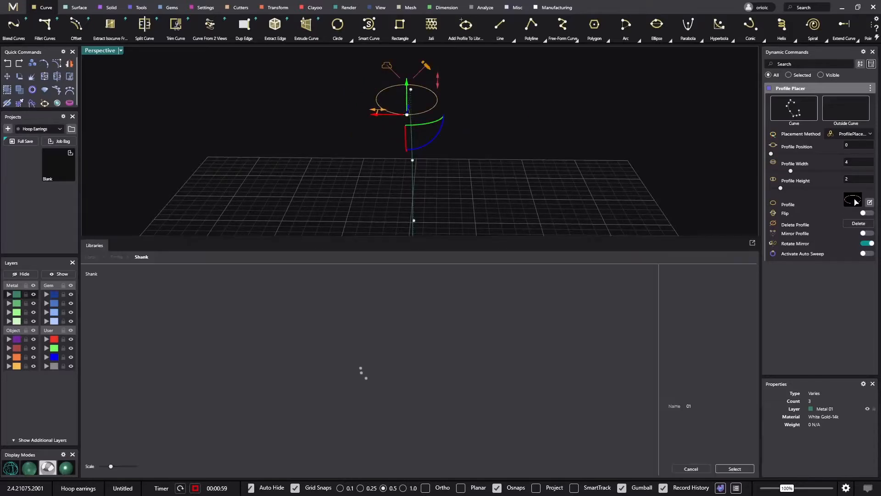
pyautogui.doubleClick(162, 301)
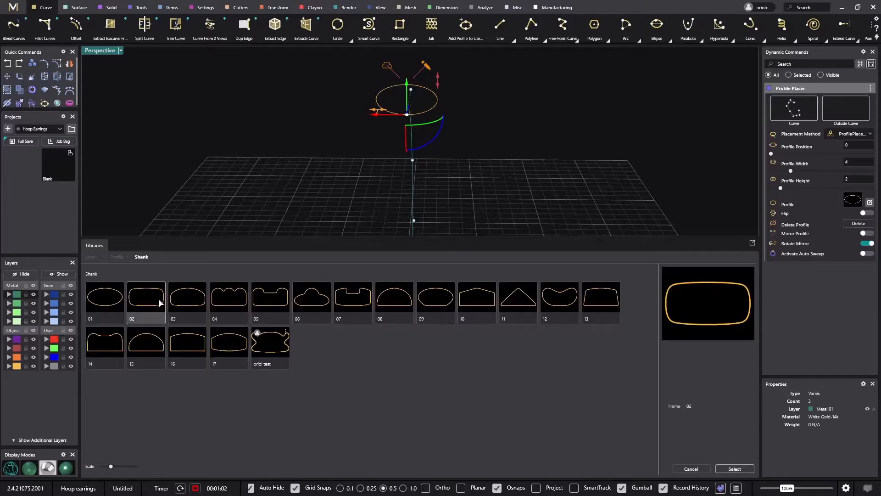
pyautogui.moveTo(380, 111); pyautogui.dragTo(402, 115)
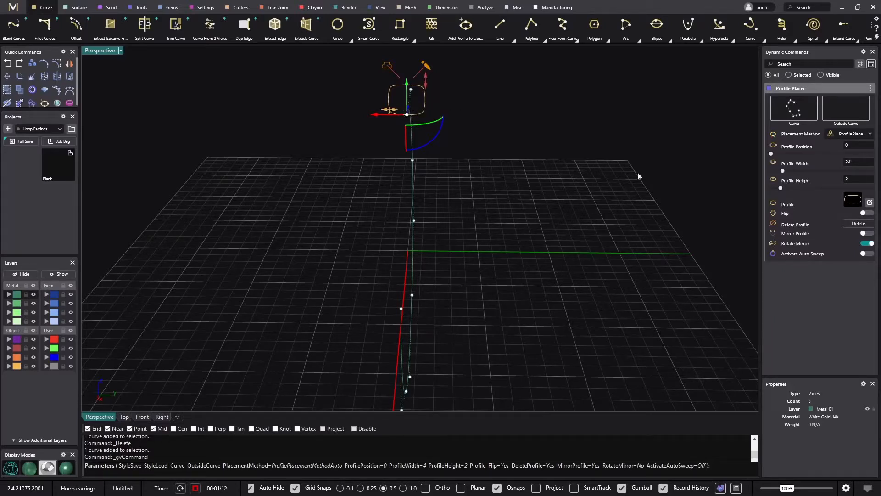
pyautogui.click(859, 163)
pyautogui.write('2')
pyautogui.press('Return')
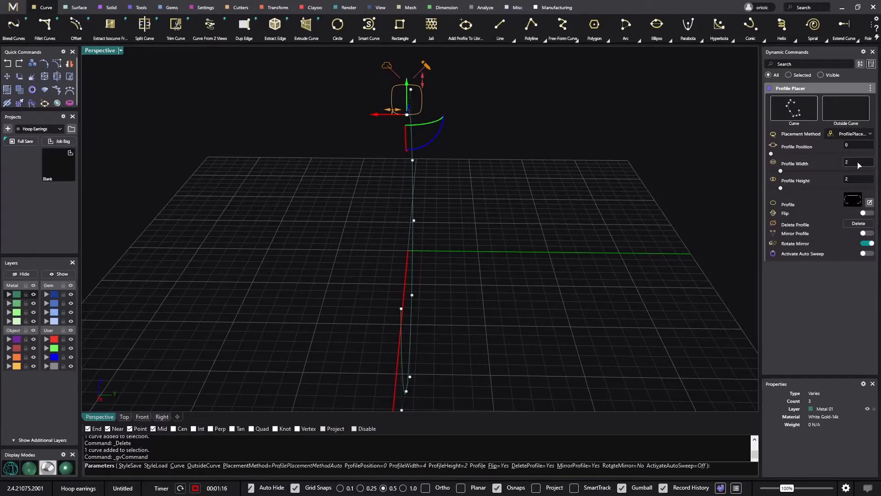
# - Add a second profile at the other end of the hoop curve, rotate it 90° and finish the profile placement
pyautogui.moveTo(662, 230); pyautogui.dragTo(572, 214, button='right')
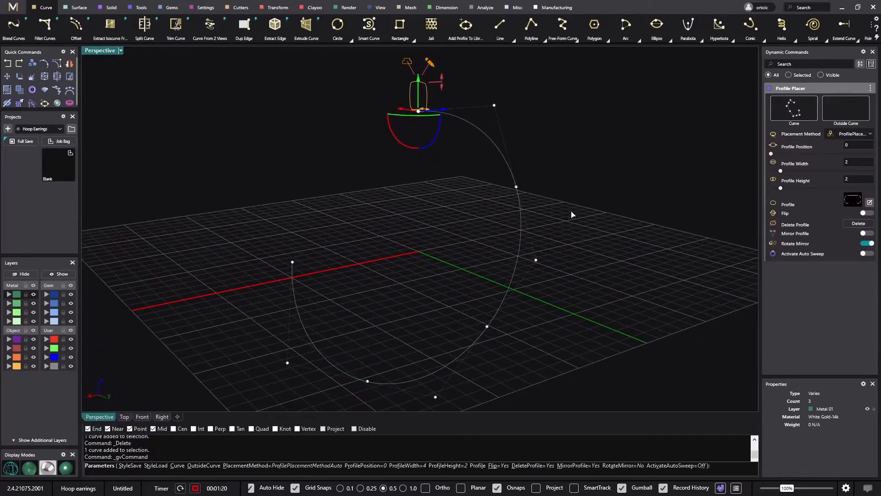
pyautogui.click(293, 263)
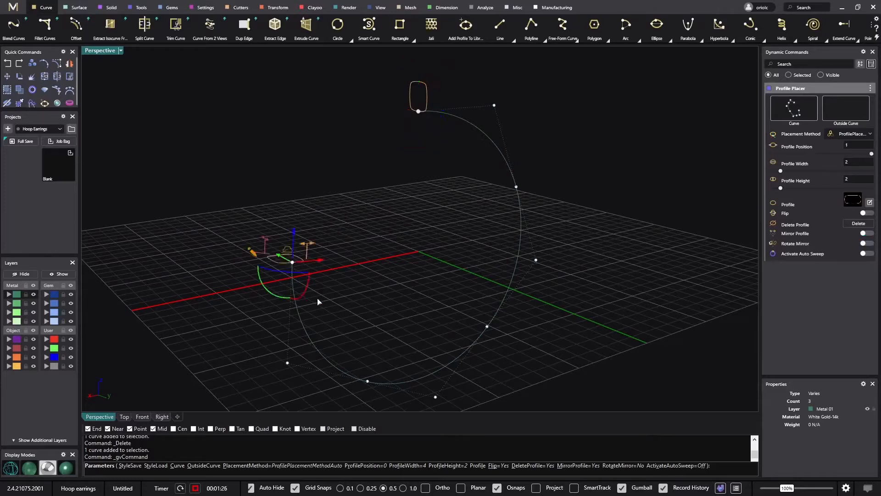
pyautogui.click(277, 274)
pyautogui.write('90')
pyautogui.press('Return')
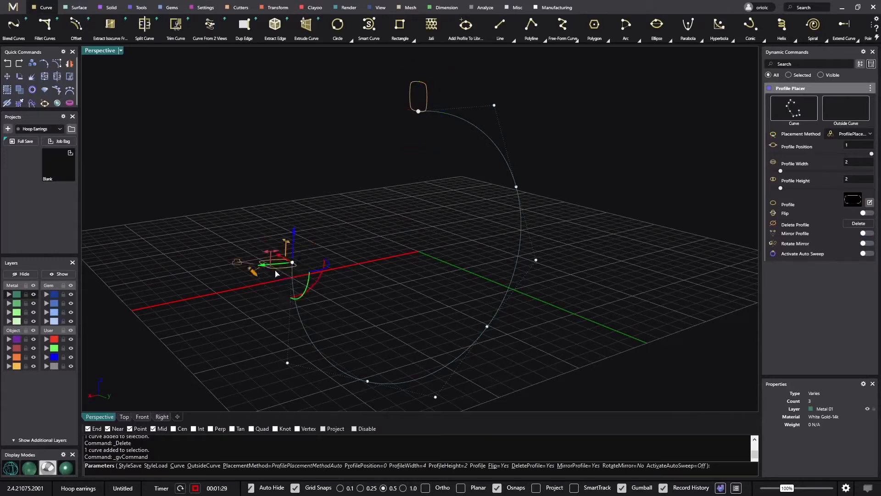
pyautogui.rightClick(324, 174)
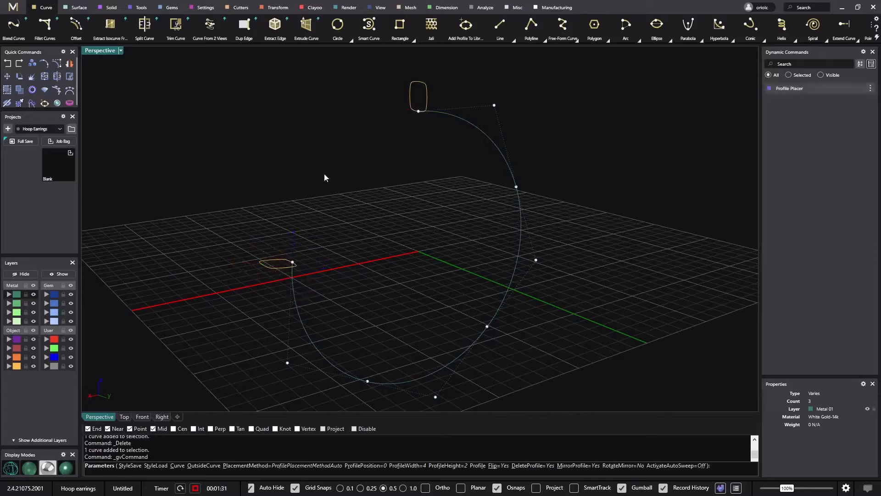
# - Create a Sweep 1 surface along the hoop curve using both end profiles
pyautogui.click(79, 8)
pyautogui.click(107, 26)
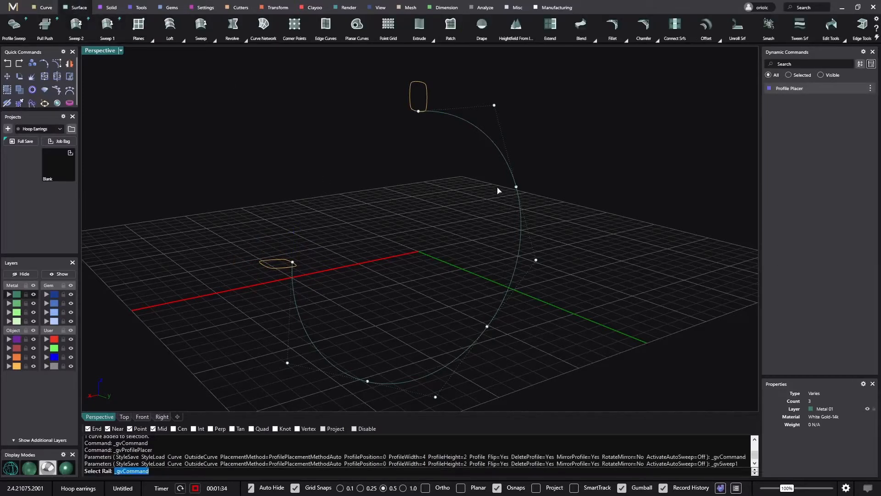
pyautogui.click(496, 154)
pyautogui.click(426, 97)
pyautogui.click(271, 266)
pyautogui.press('Return')
pyautogui.moveTo(214, 295); pyautogui.dragTo(199, 189, button='right')
pyautogui.press('Return')
pyautogui.moveTo(464, 240)
pyautogui.mouseDown(button='right')
pyautogui.moveTo(491, 244)
pyautogui.moveTo(440, 243)
pyautogui.moveTo(466, 236)
pyautogui.mouseUp(button='right')
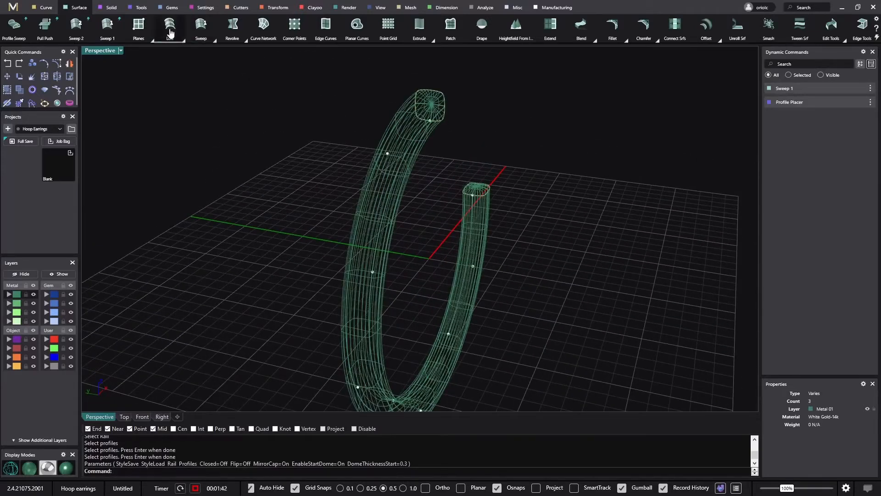
# - Extract an isocurve running along the swept hoop with Point on Surface V set to 0.5
pyautogui.click(49, 8)
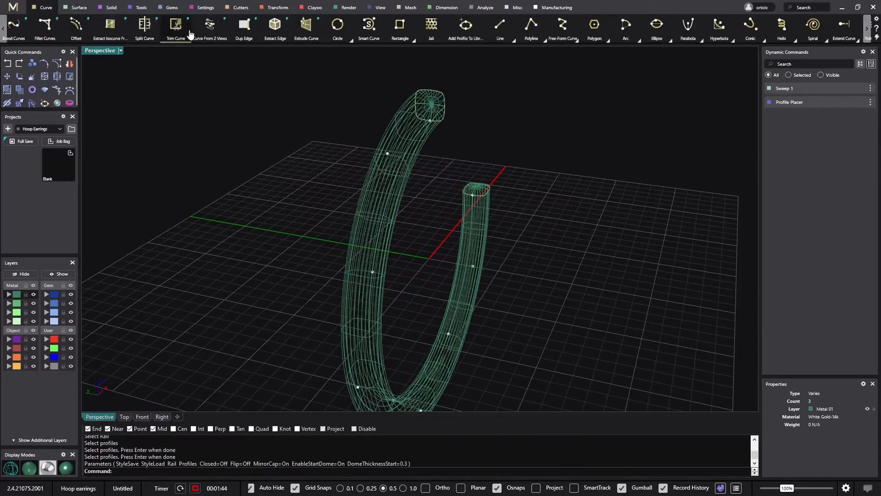
pyautogui.click(108, 36)
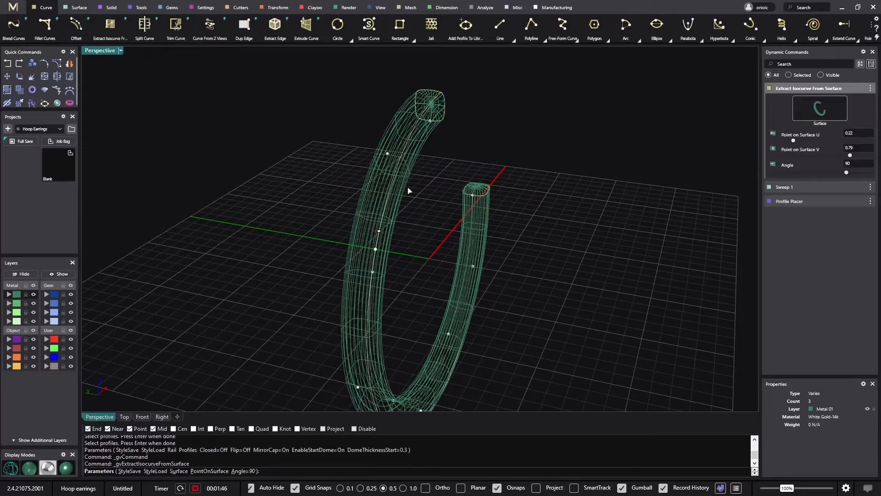
pyautogui.moveTo(378, 253); pyautogui.dragTo(364, 249)
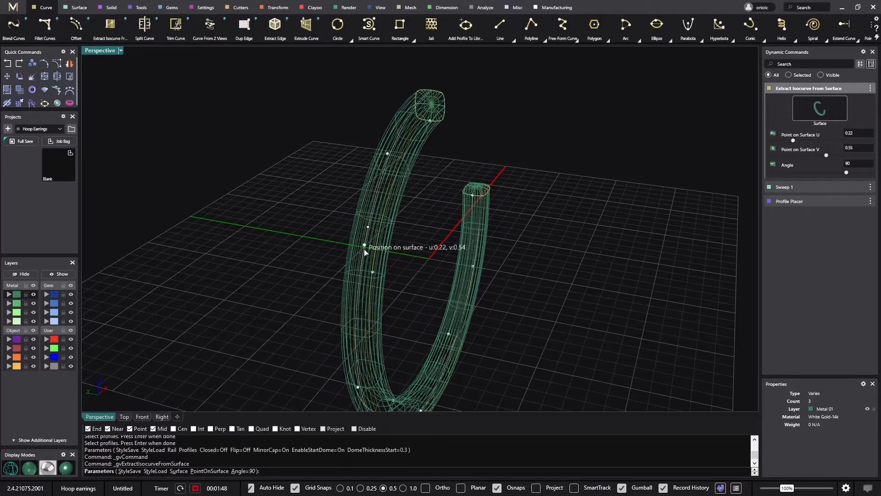
pyautogui.click(867, 150)
pyautogui.write('.')
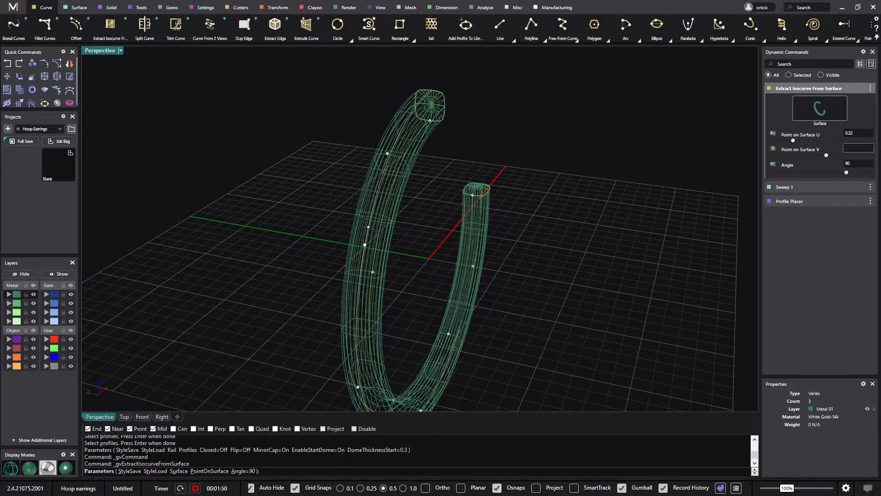
pyautogui.write('5')
pyautogui.press('Return')
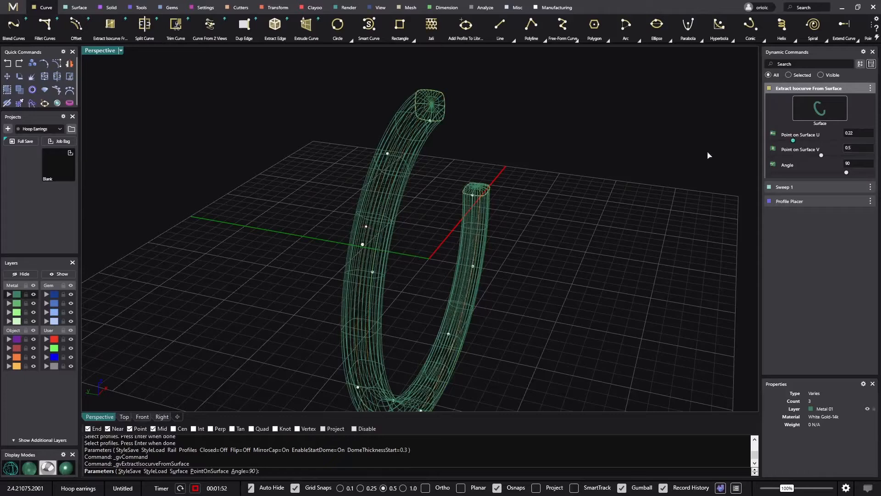
pyautogui.rightClick(596, 185)
# - Place round diamonds along the extracted isocurve with Gems On Curve and extend the row to an end position of about 0.95
pyautogui.click(374, 200)
pyautogui.click(403, 228)
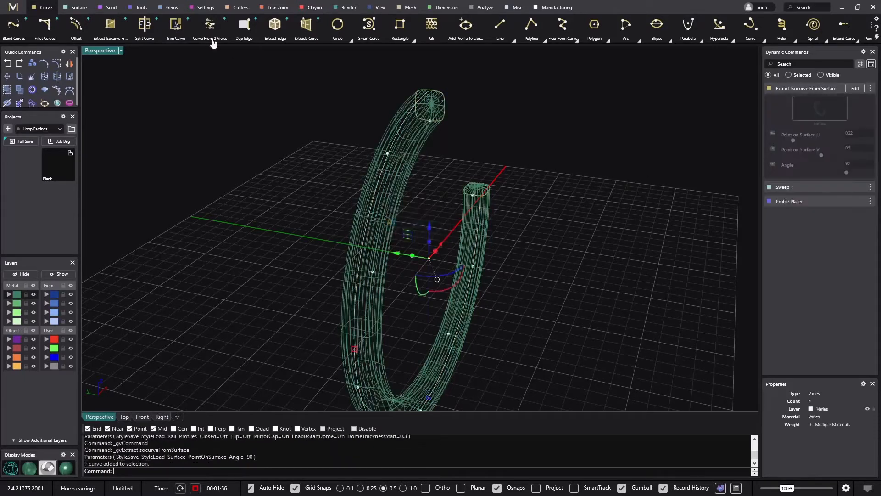
pyautogui.click(167, 10)
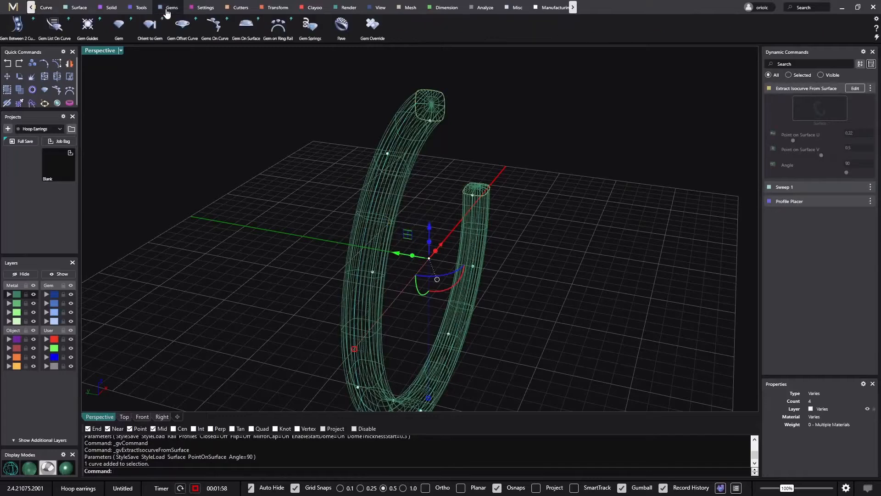
pyautogui.click(214, 25)
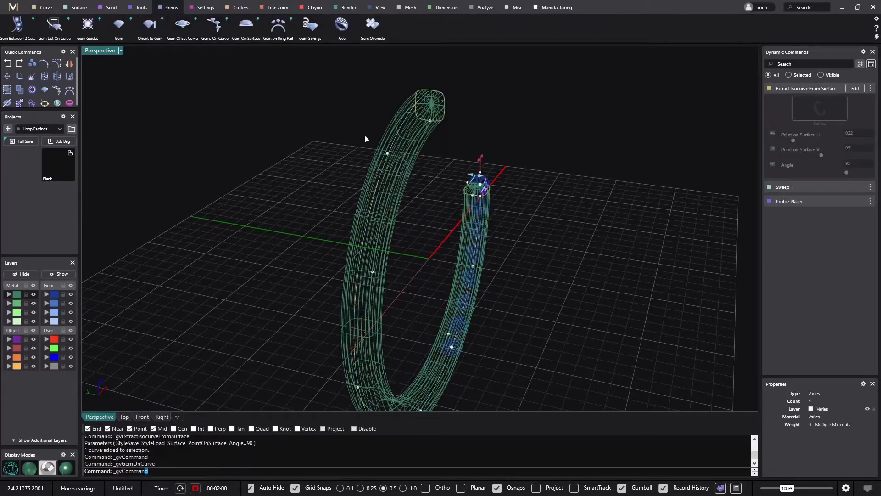
pyautogui.moveTo(655, 248); pyautogui.dragTo(549, 189, button='right')
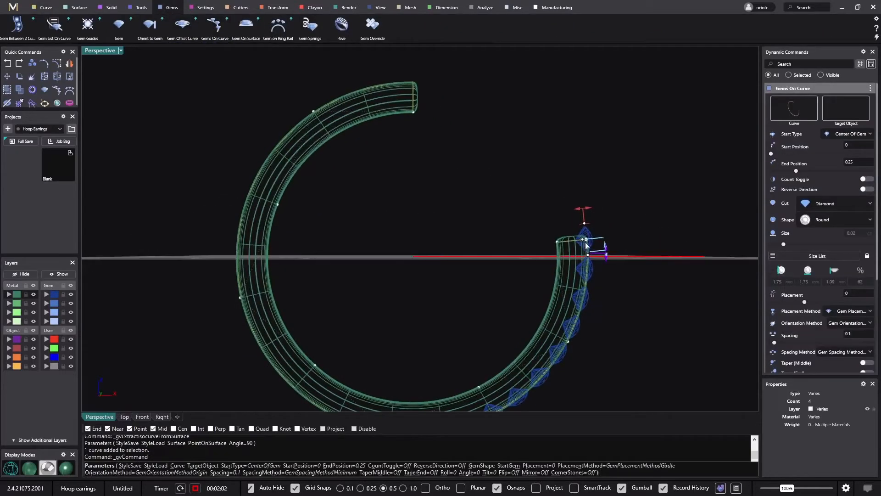
pyautogui.moveTo(465, 410); pyautogui.dragTo(494, 404, button='right')
pyautogui.moveTo(493, 402); pyautogui.dragTo(418, 196)
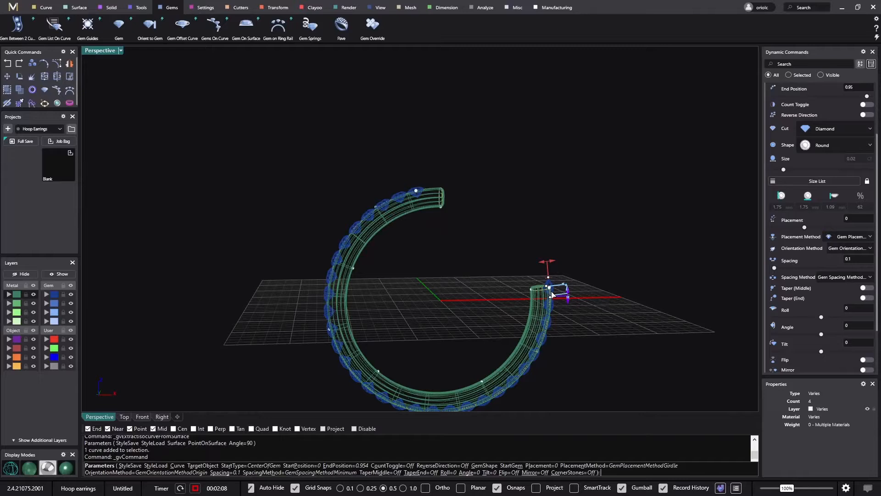
# - Move the gem row's start position to about 0.48 and set the placement method to Table
pyautogui.moveTo(552, 294); pyautogui.dragTo(400, 360)
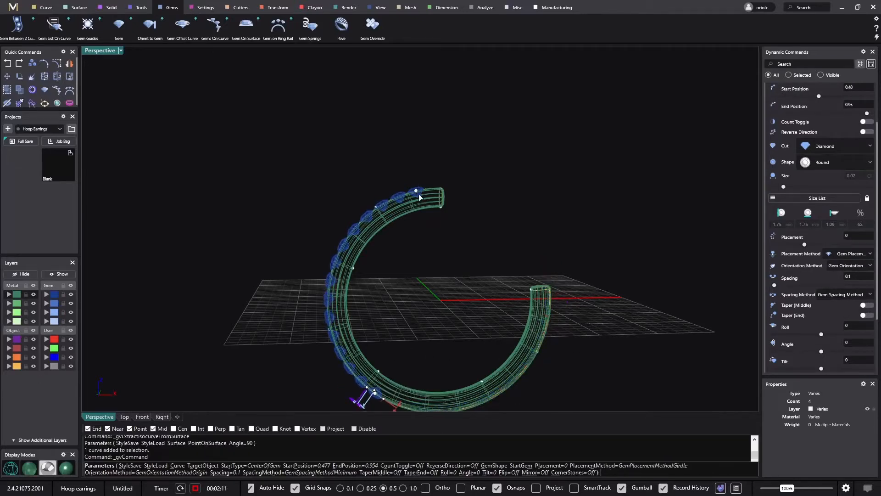
pyautogui.click(852, 253)
pyautogui.click(856, 292)
pyautogui.moveTo(449, 270); pyautogui.dragTo(572, 329, button='right')
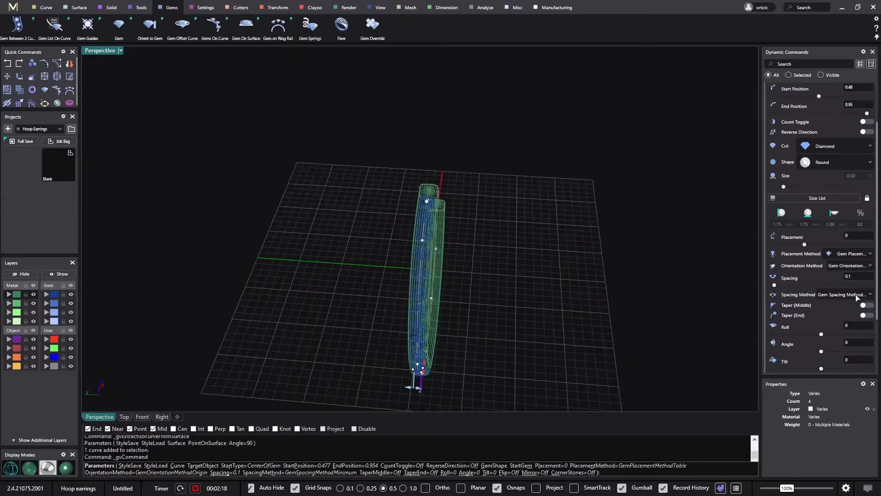
# - Switch the gem row to the Fixed spacing method with a spacing of 0.2 and finish the gem placement
pyautogui.click(856, 296)
pyautogui.click(858, 323)
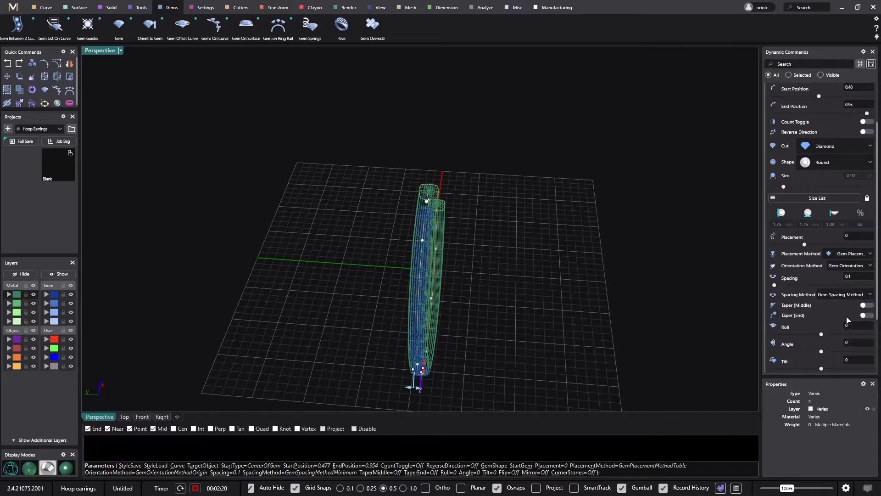
pyautogui.write('.')
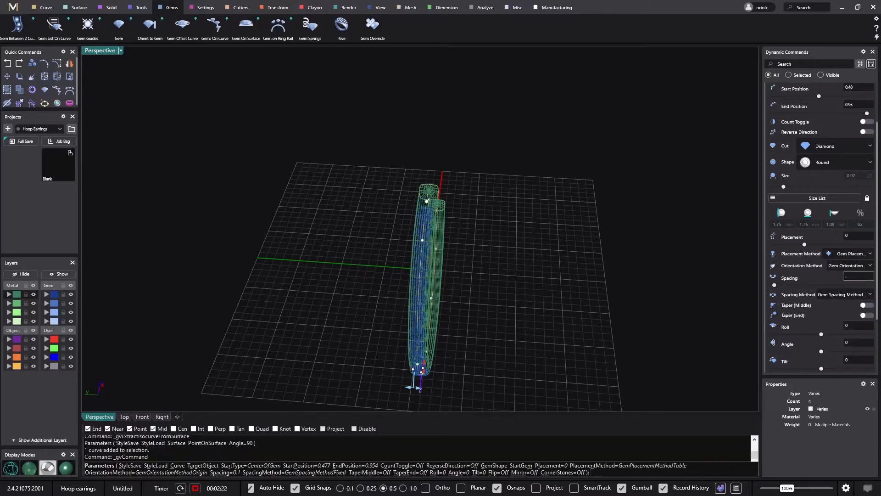
pyautogui.write('2')
pyautogui.press('Return')
pyautogui.scroll(4, 515, 329)
pyautogui.moveTo(514, 328); pyautogui.dragTo(383, 264, button='right')
pyautogui.moveTo(324, 211); pyautogui.dragTo(531, 216, button='right')
pyautogui.rightClick(531, 215)
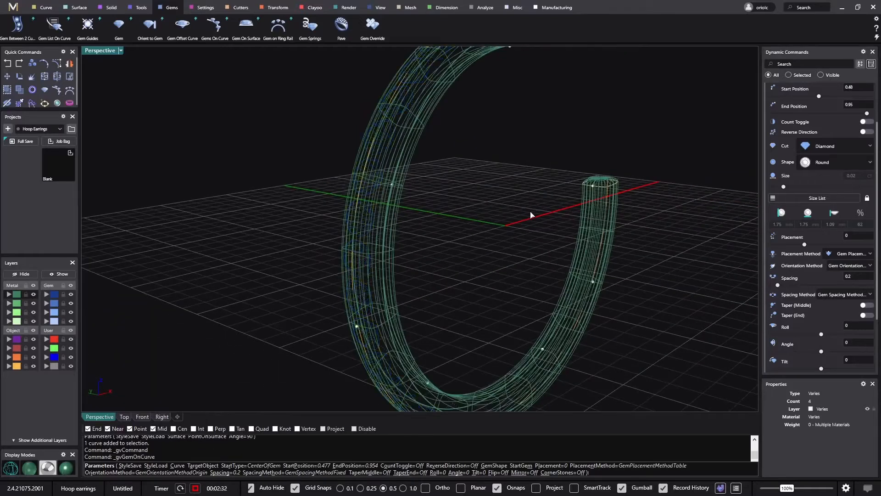
# - Create a Channel Cutter along all the diamonds on the hoop with its start width reduced to 0.5
pyautogui.moveTo(399, 213); pyautogui.dragTo(351, 195, button='right')
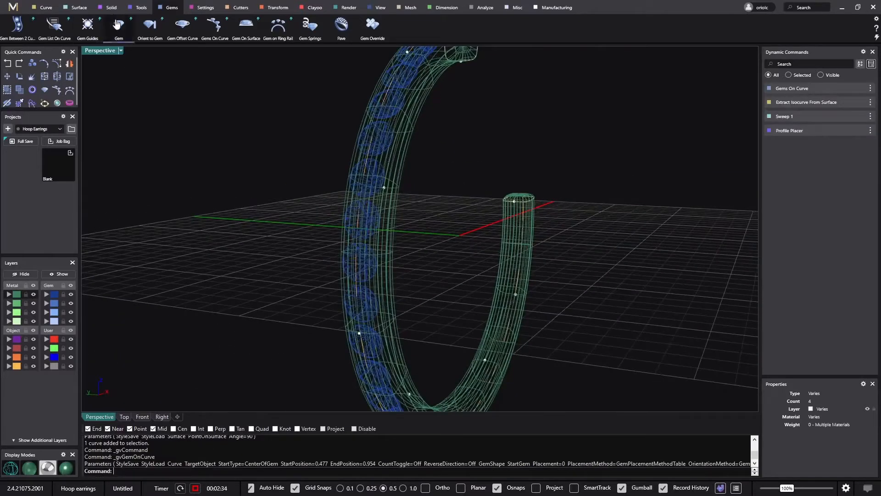
pyautogui.click(53, 294)
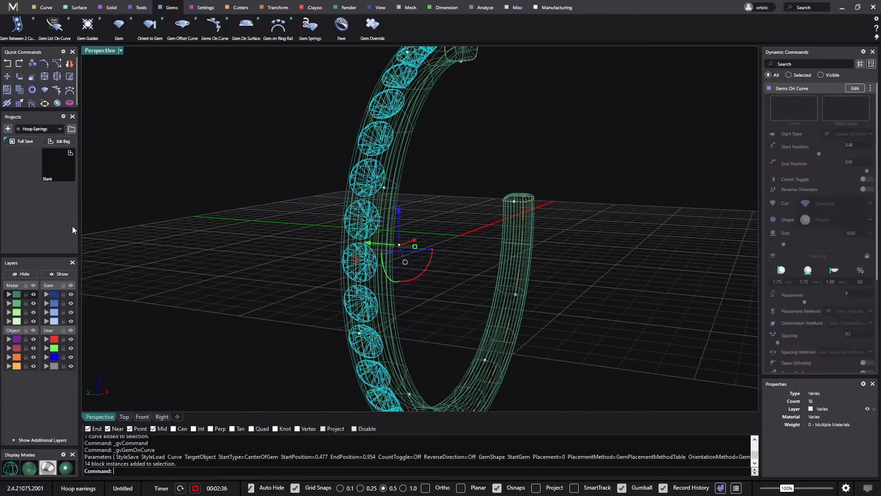
pyautogui.click(268, 8)
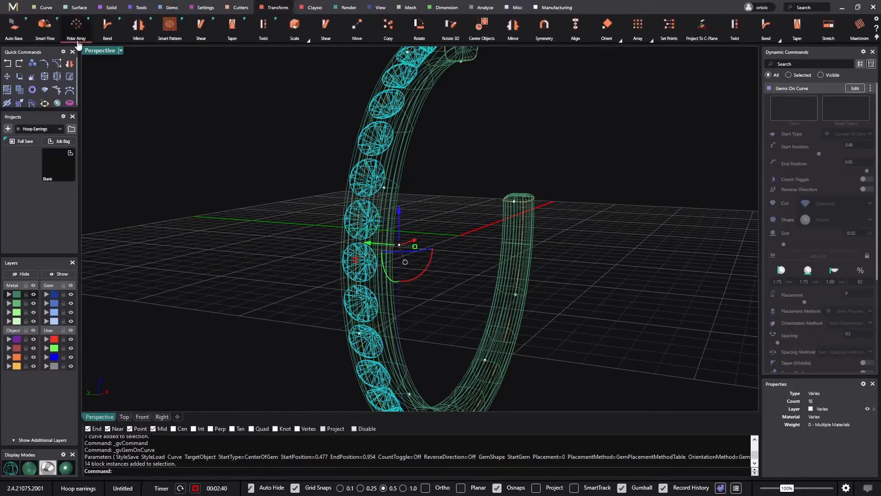
pyautogui.click(240, 8)
pyautogui.click(80, 27)
pyautogui.moveTo(279, 200); pyautogui.dragTo(519, 198, button='right')
pyautogui.scroll(7, 499, 266)
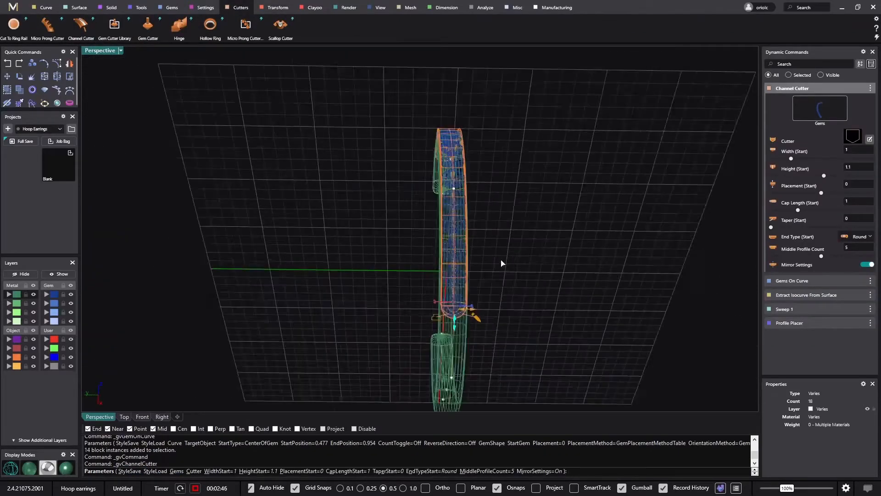
pyautogui.keyDown('shift'); pyautogui.moveTo(457, 307); pyautogui.dragTo(473, 290, button='right'); pyautogui.keyUp('shift')
pyautogui.moveTo(459, 240); pyautogui.dragTo(441, 235)
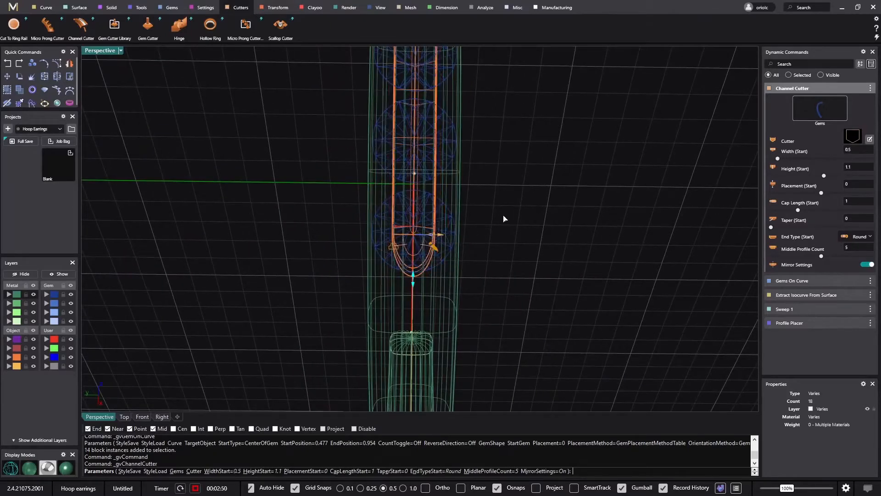
pyautogui.rightClick(503, 215)
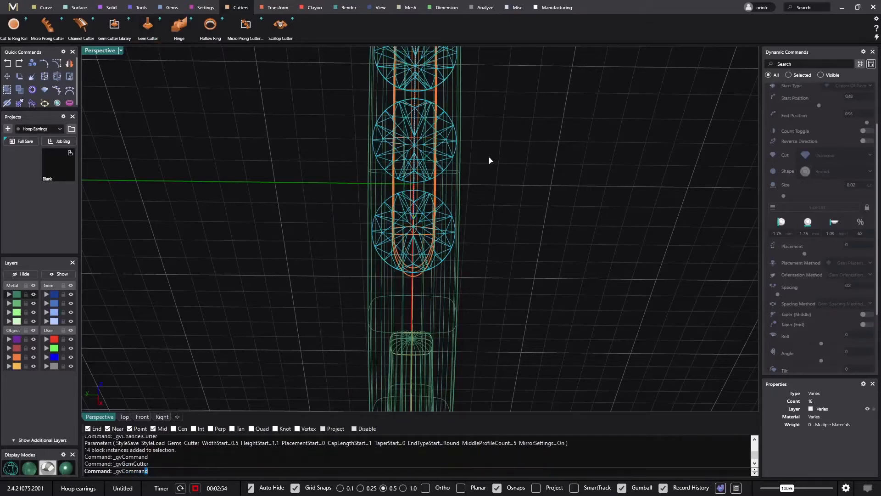
# - Add Gem Cutters to all the diamonds with a bottom length of -2.05, reaching through the hoop
pyautogui.moveTo(533, 161); pyautogui.dragTo(465, 191, button='right')
pyautogui.moveTo(419, 102); pyautogui.dragTo(430, 125)
pyautogui.rightClick(463, 207)
pyautogui.moveTo(463, 207); pyautogui.dragTo(252, 232, button='right')
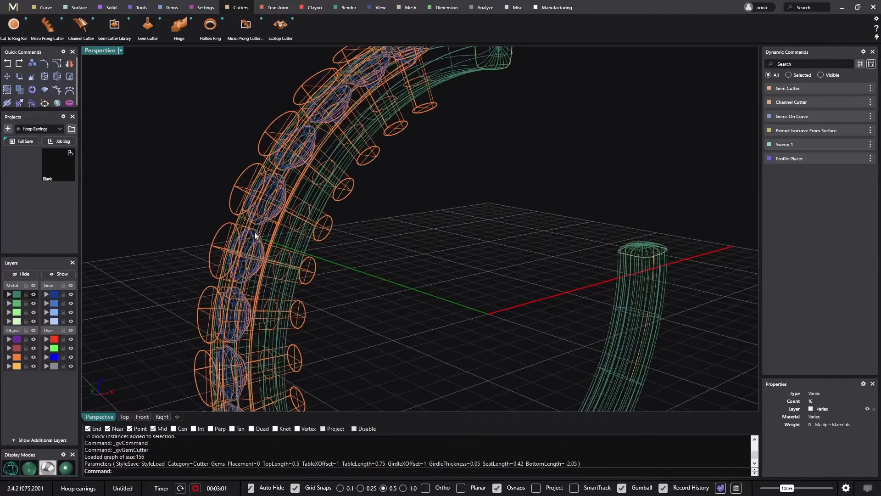
# - Add Micro Prong Cutters to all the diamonds with the start width percentage set to about 69%
pyautogui.click(54, 296)
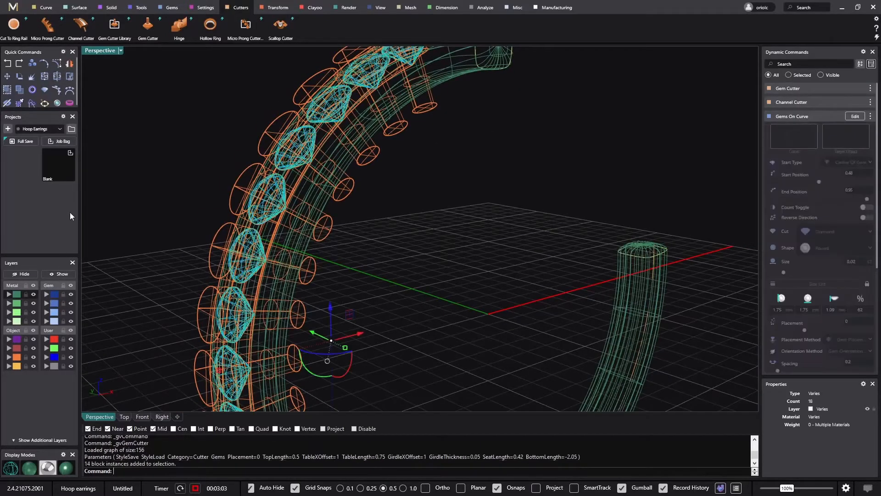
pyautogui.click(47, 25)
pyautogui.moveTo(348, 224); pyautogui.dragTo(454, 291, button='right')
pyautogui.scroll(5, 454, 291)
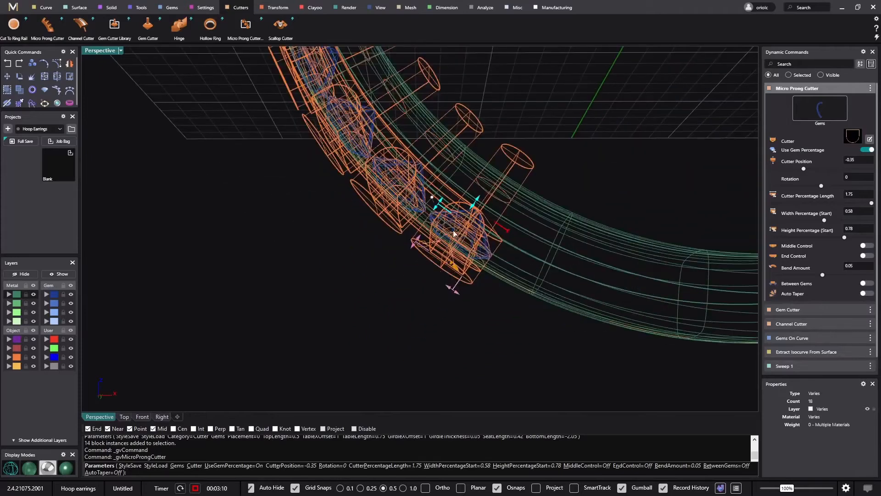
pyautogui.moveTo(453, 292); pyautogui.dragTo(459, 296)
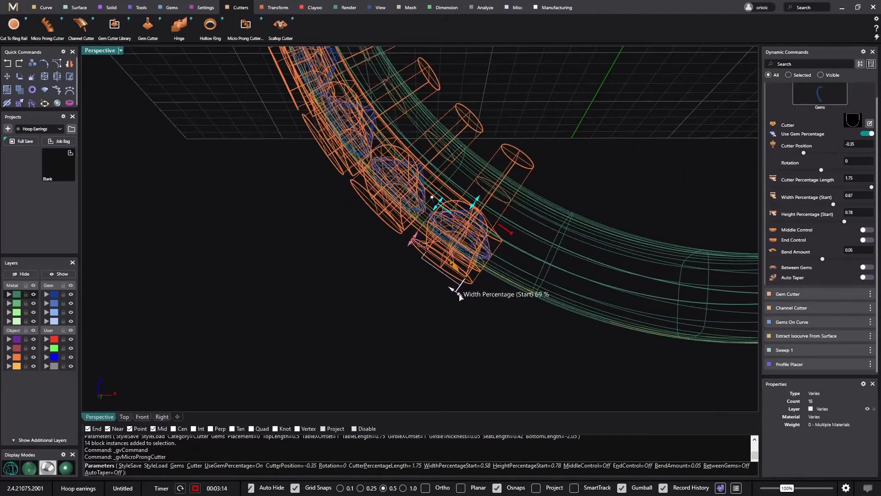
pyautogui.press('Return')
# - Subtract every object on the cutter layer from the swept hoop with a Boolean Difference
pyautogui.scroll(-4, 538, 197)
pyautogui.moveTo(538, 197); pyautogui.dragTo(557, 271, button='right')
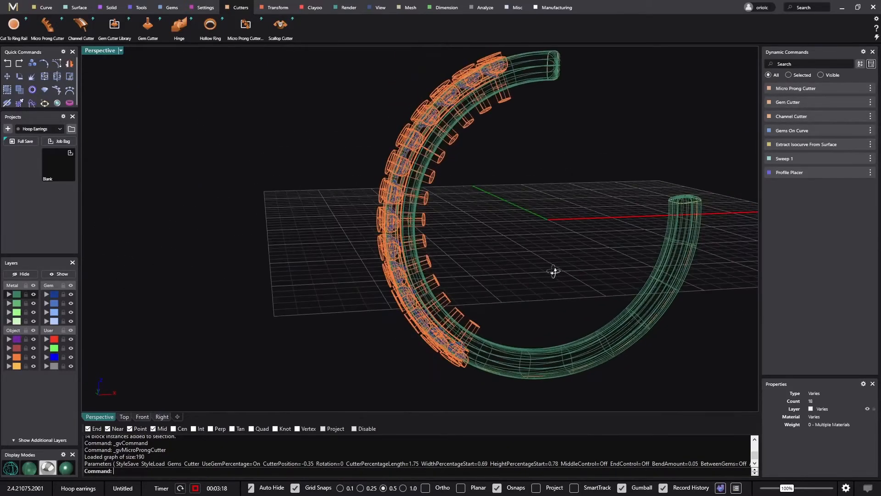
pyautogui.click(109, 8)
pyautogui.click(23, 32)
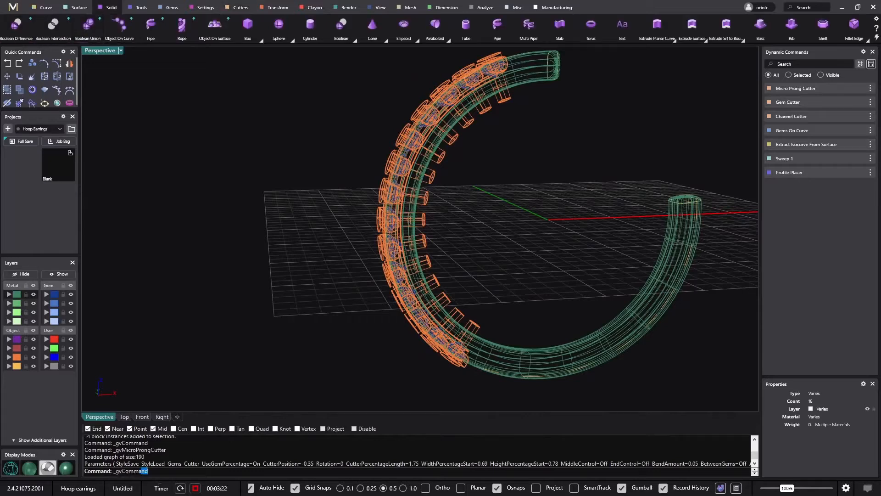
pyautogui.click(530, 82)
pyautogui.press('Return')
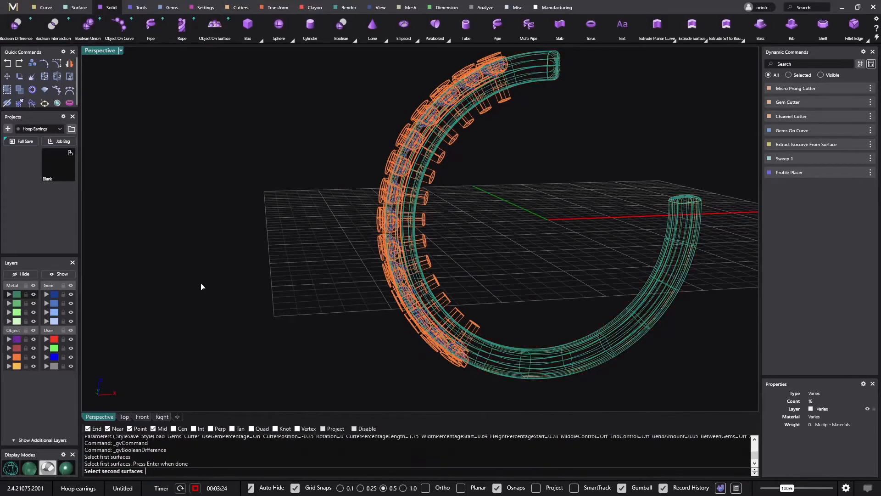
pyautogui.click(14, 357)
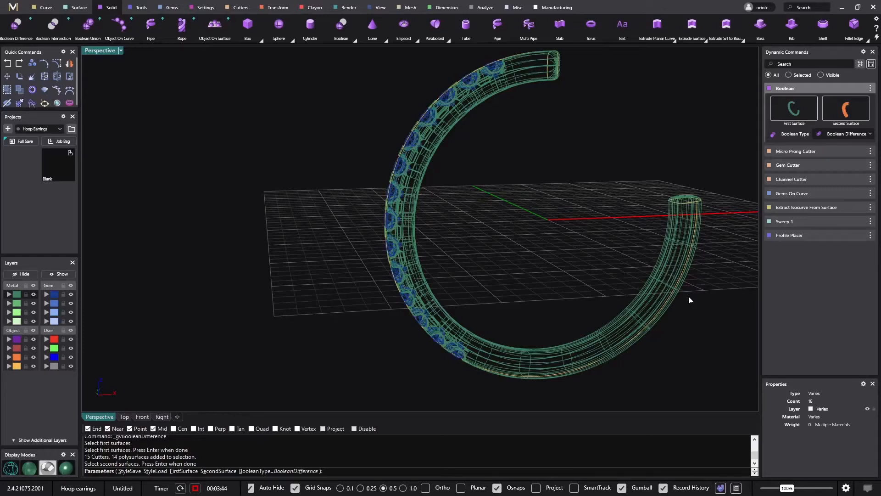
pyautogui.press('Return')
# - Switch the perspective view to the Plastic display mode and inspect the cut gem settings around the hoop
pyautogui.moveTo(560, 248); pyautogui.dragTo(536, 242, button='right')
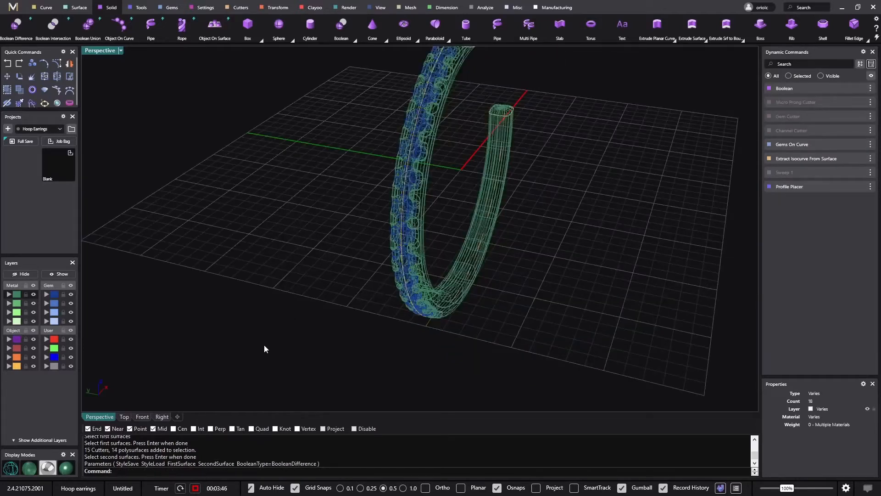
pyautogui.click(67, 470)
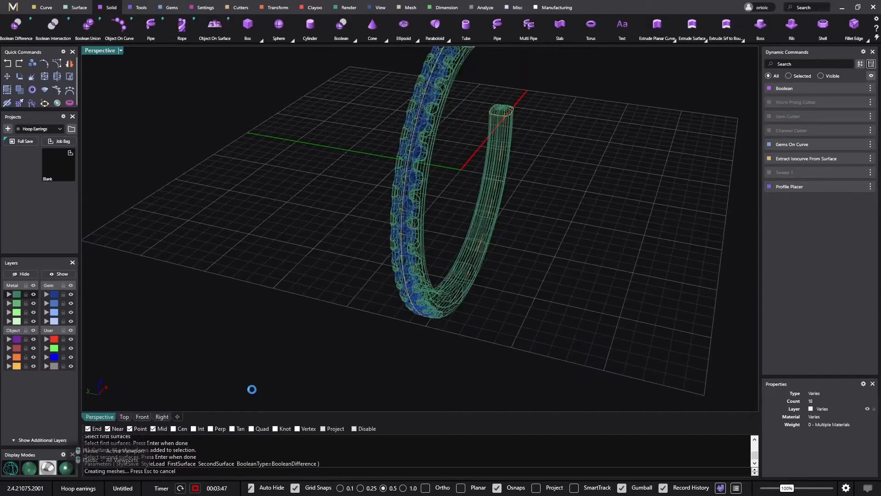
pyautogui.moveTo(426, 265)
pyautogui.mouseDown(button='right')
pyautogui.moveTo(393, 315)
pyautogui.moveTo(311, 287)
pyautogui.moveTo(309, 246)
pyautogui.moveTo(366, 220)
pyautogui.moveTo(468, 246)
pyautogui.moveTo(412, 237)
pyautogui.moveTo(489, 205)
pyautogui.moveTo(279, 225)
pyautogui.mouseUp(button='right')
pyautogui.moveTo(415, 198); pyautogui.dragTo(353, 244, button='right')
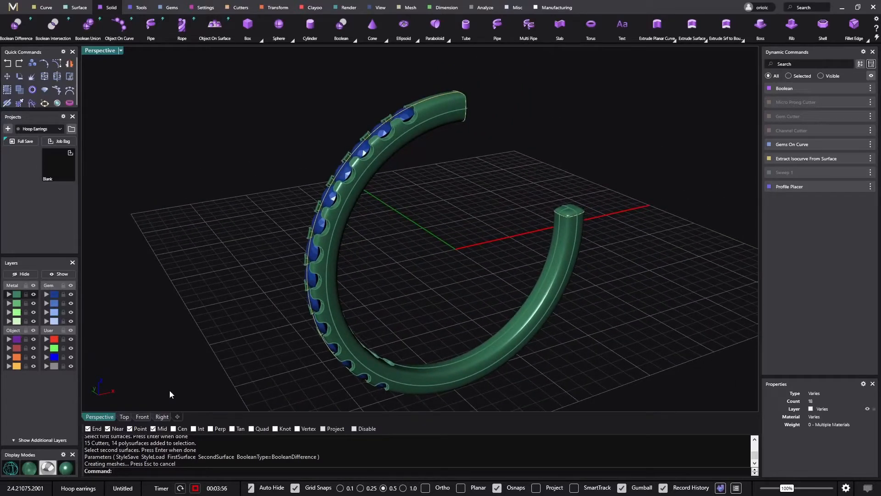
# - Import finding 03, the post with earring back, from the Findings collection
pyautogui.click(72, 129)
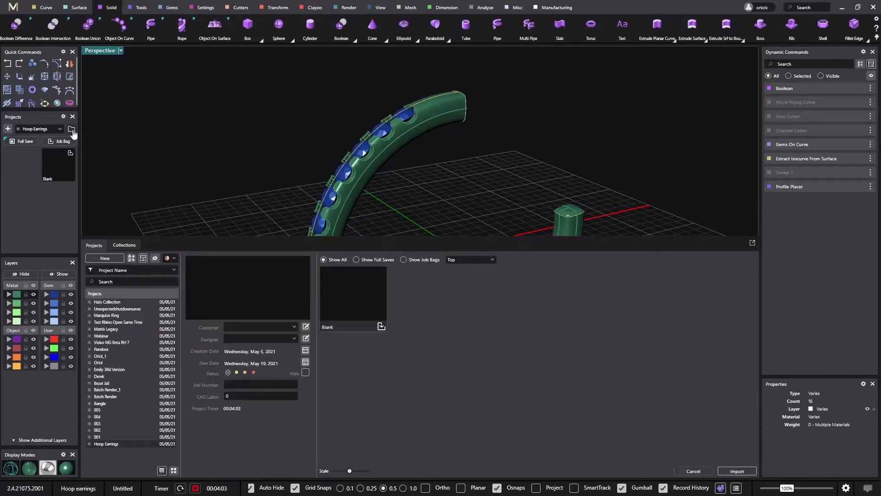
pyautogui.click(120, 252)
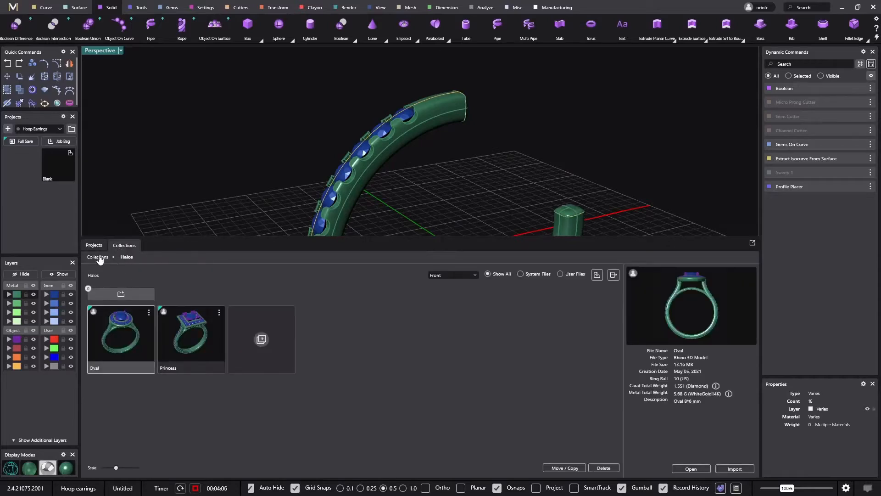
pyautogui.click(99, 257)
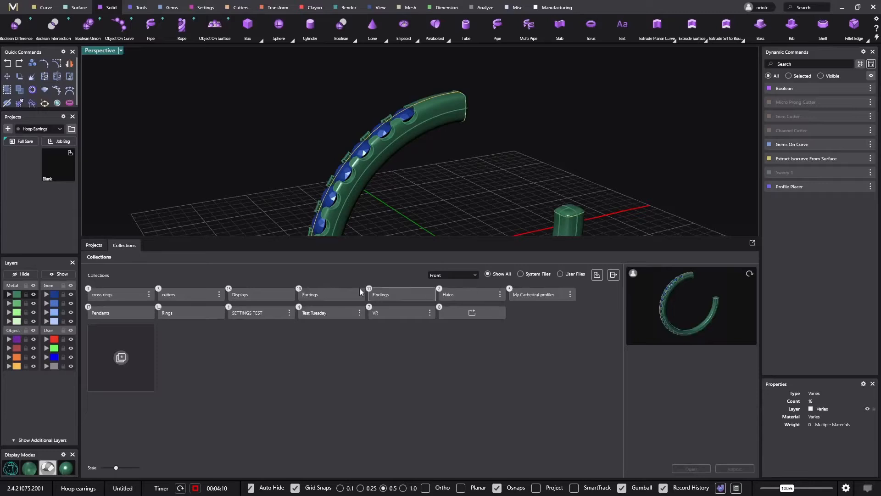
pyautogui.click(384, 294)
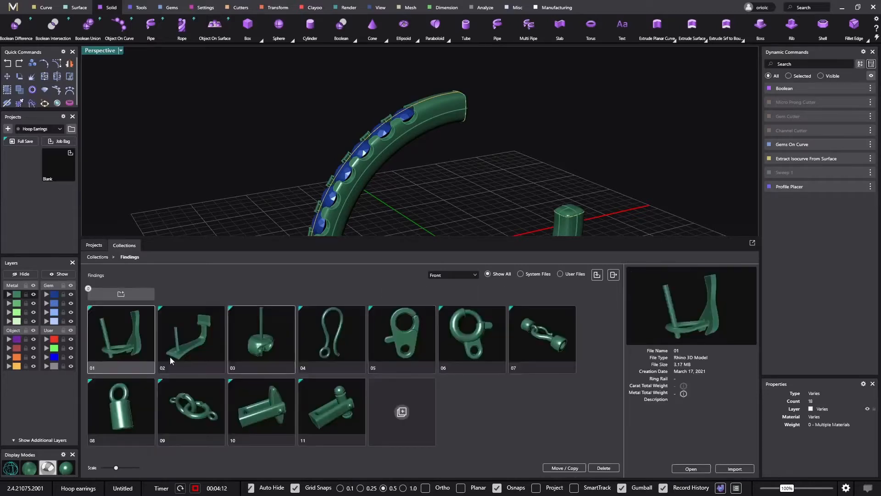
pyautogui.click(263, 342)
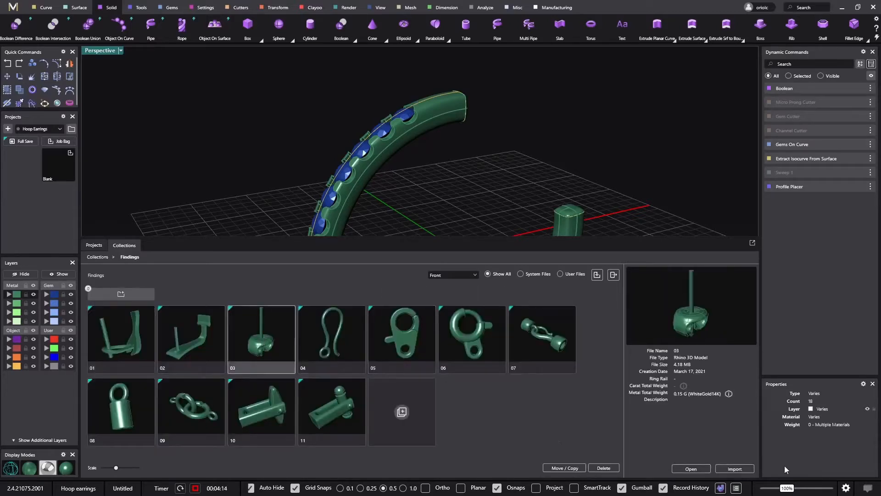
pyautogui.click(733, 469)
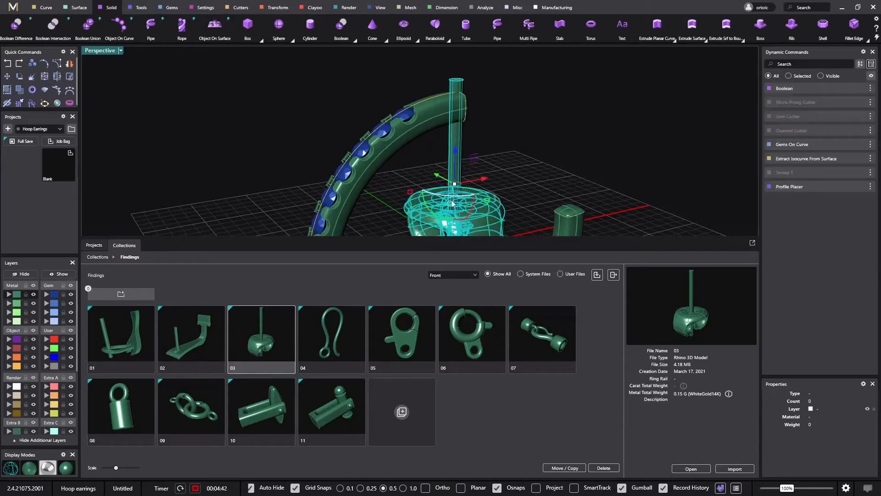
# - Rotate the imported finding so its post lies horizontally and move it until the post meets the hoop's upper end
pyautogui.moveTo(431, 215); pyautogui.dragTo(494, 218)
pyautogui.moveTo(453, 155); pyautogui.dragTo(463, 78)
pyautogui.moveTo(422, 111); pyautogui.dragTo(506, 107)
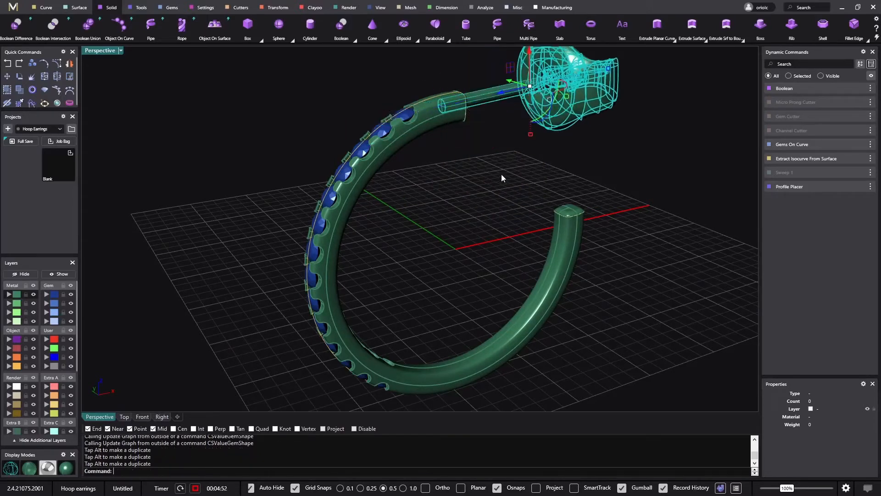
pyautogui.press('Escape')
# - Make a full save of the Hoop Earrings project under the name Blank
pyautogui.moveTo(500, 174); pyautogui.dragTo(438, 219, button='right')
pyautogui.click(22, 141)
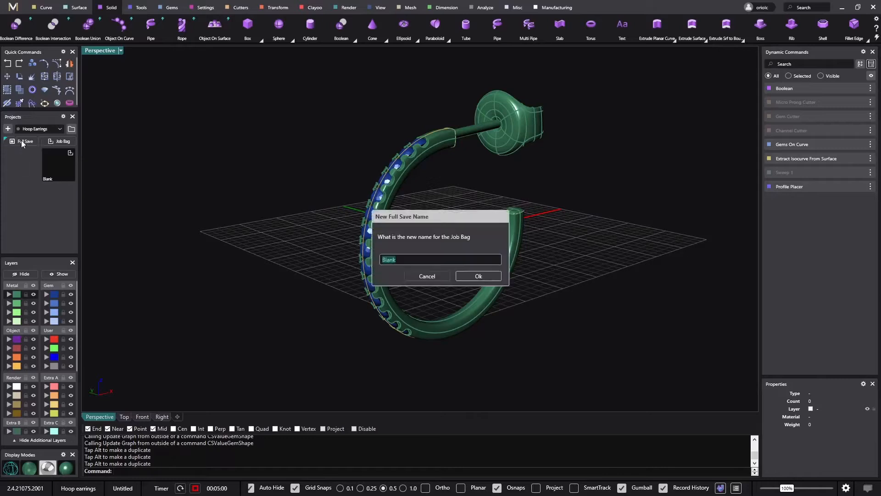
pyautogui.click(472, 278)
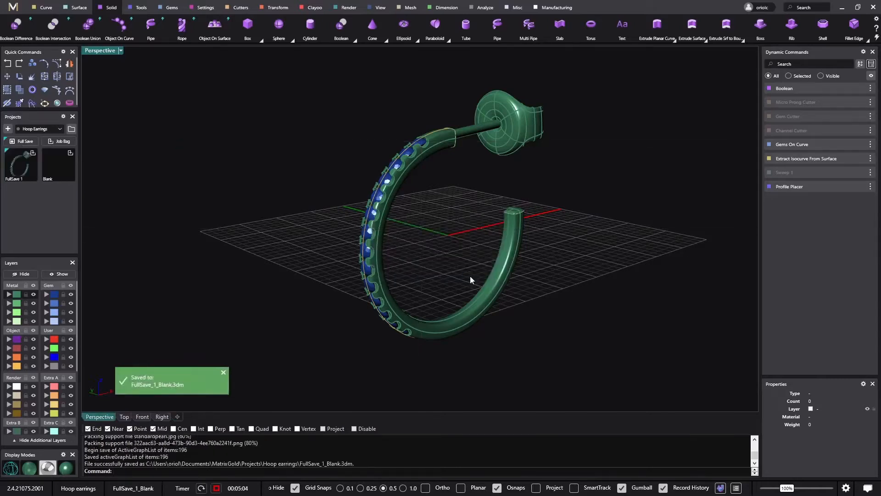
# - In the front view, scale the hoop's inner curve down uniformly about its centre to a 7.5 mm radius
pyautogui.moveTo(621, 248); pyautogui.dragTo(551, 247, button='right')
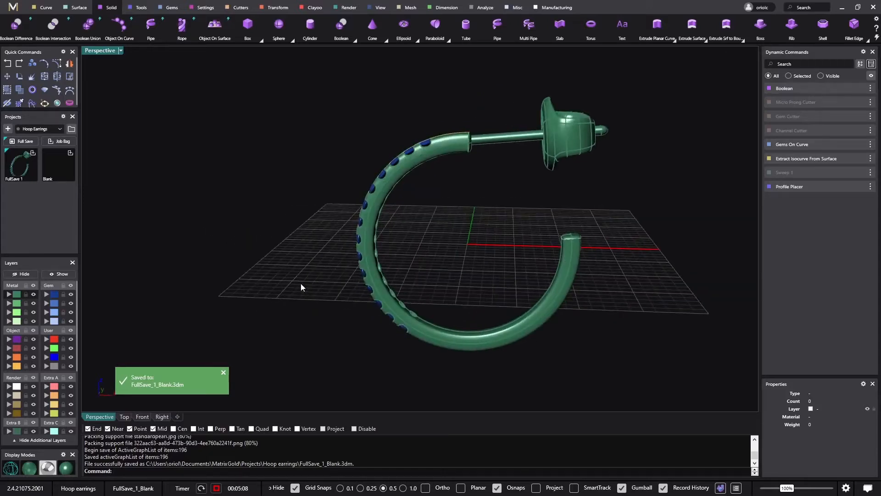
pyautogui.click(143, 416)
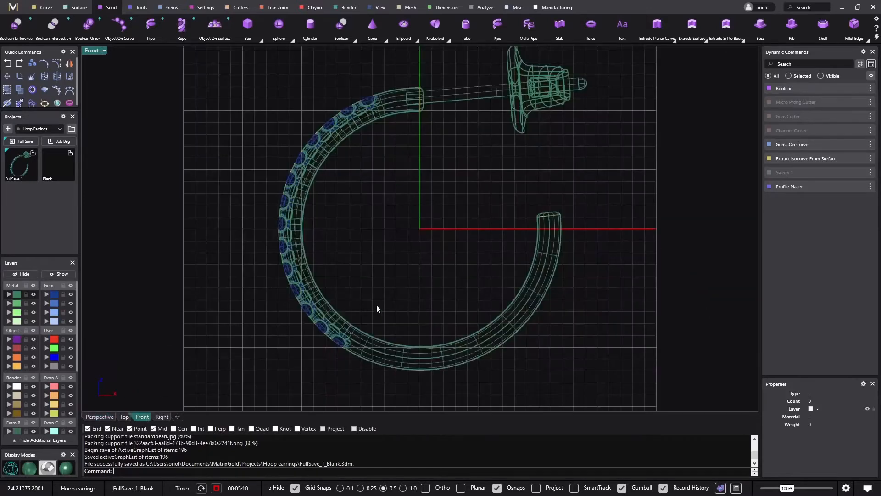
pyautogui.click(521, 311)
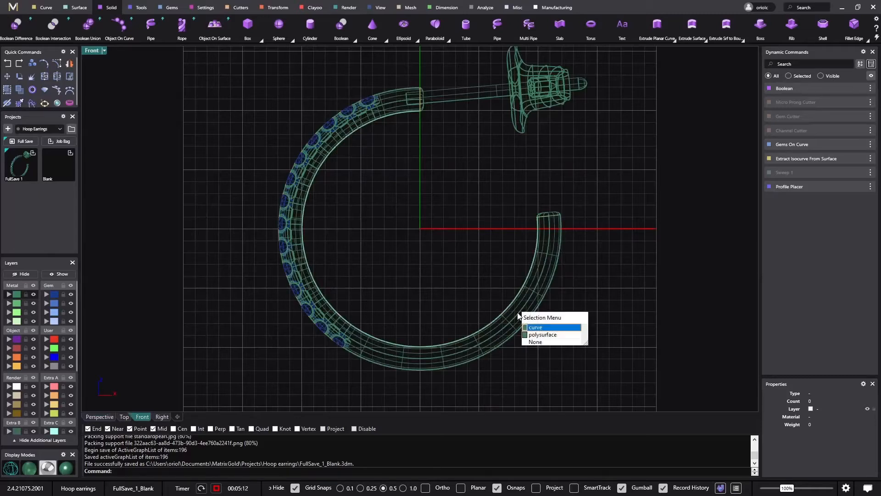
pyautogui.click(531, 328)
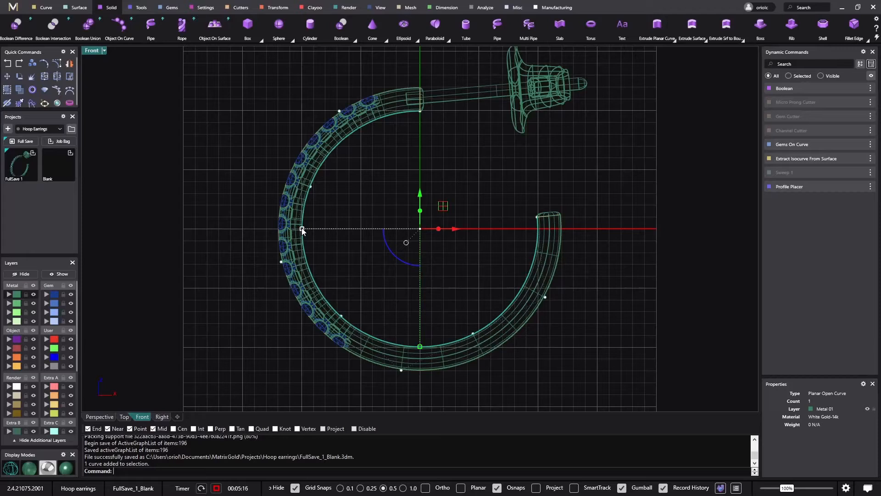
pyautogui.click(371, 268)
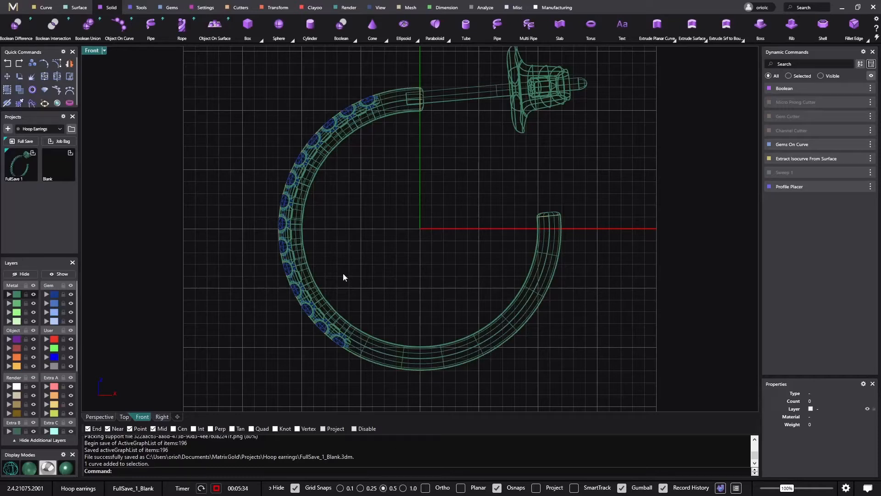
pyautogui.click(301, 229)
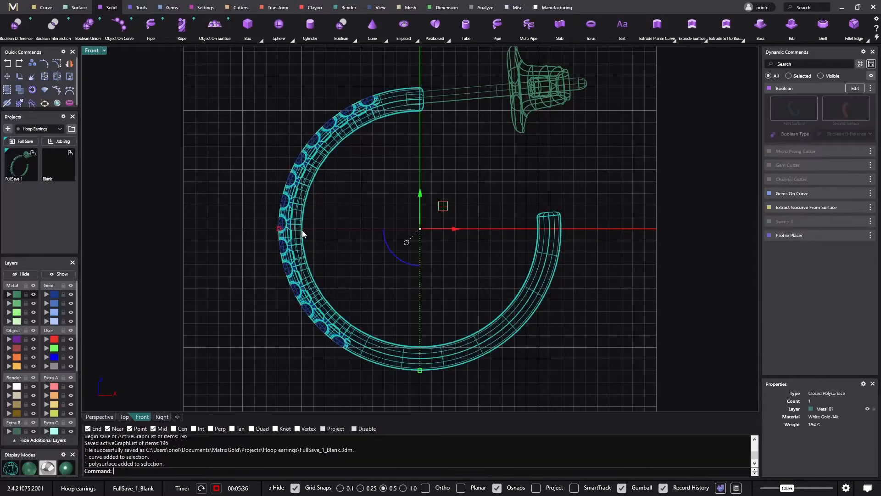
pyautogui.click(312, 239)
pyautogui.click(303, 239)
pyautogui.click(306, 242)
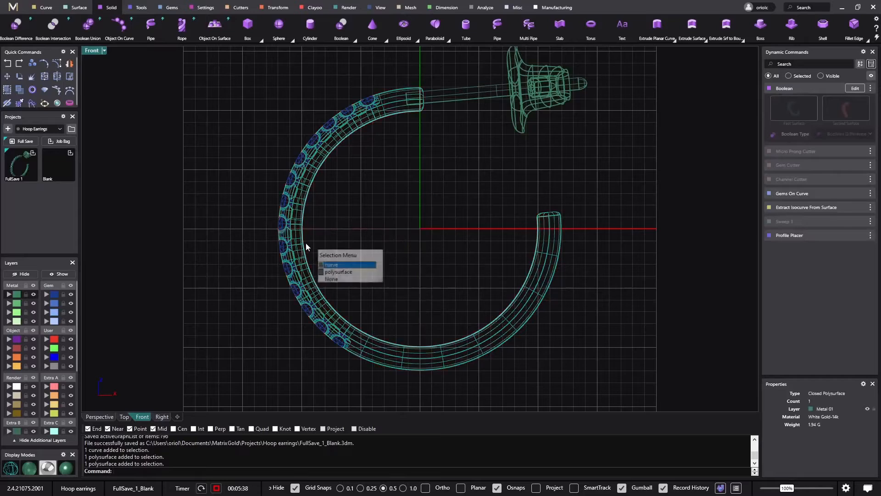
pyautogui.click(333, 270)
pyautogui.moveTo(302, 229); pyautogui.dragTo(334, 231)
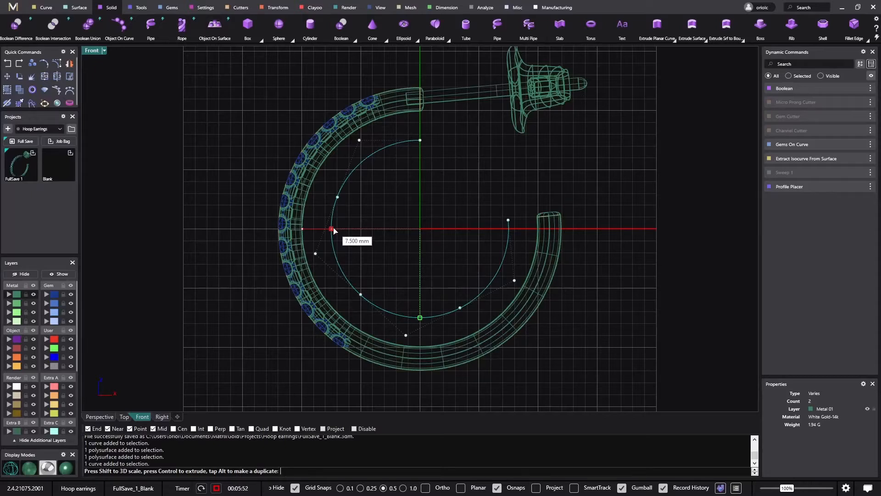
pyautogui.moveTo(333, 230); pyautogui.dragTo(334, 230)
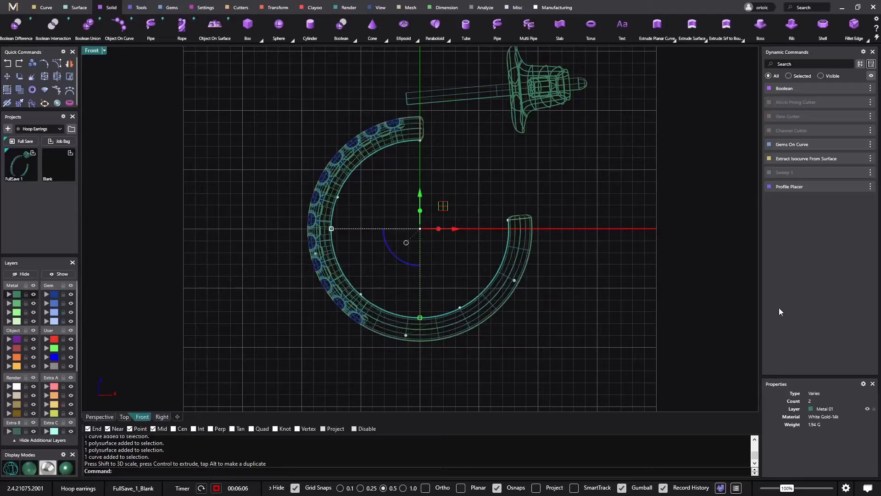
# - Move the post and earring back down to the smaller hoop's upper end, and make a full save named Blank
pyautogui.click(626, 185)
pyautogui.moveTo(583, 173); pyautogui.dragTo(524, 110)
pyautogui.click(619, 169)
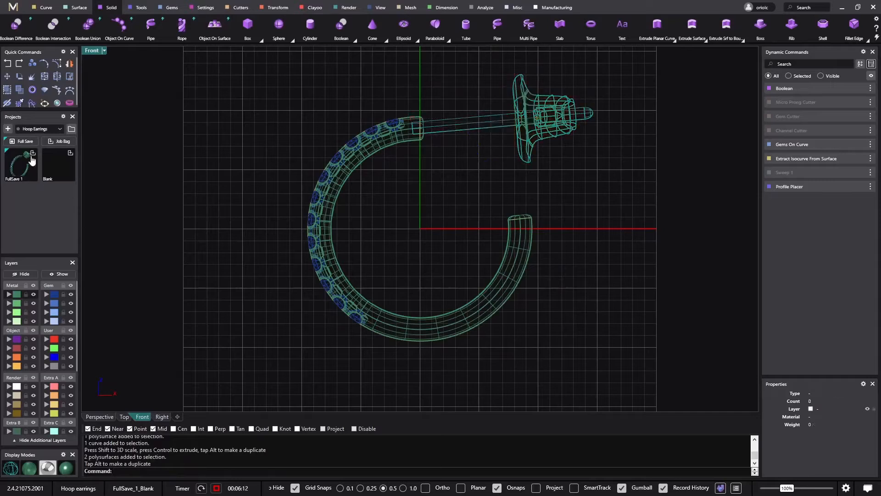
pyautogui.click(25, 141)
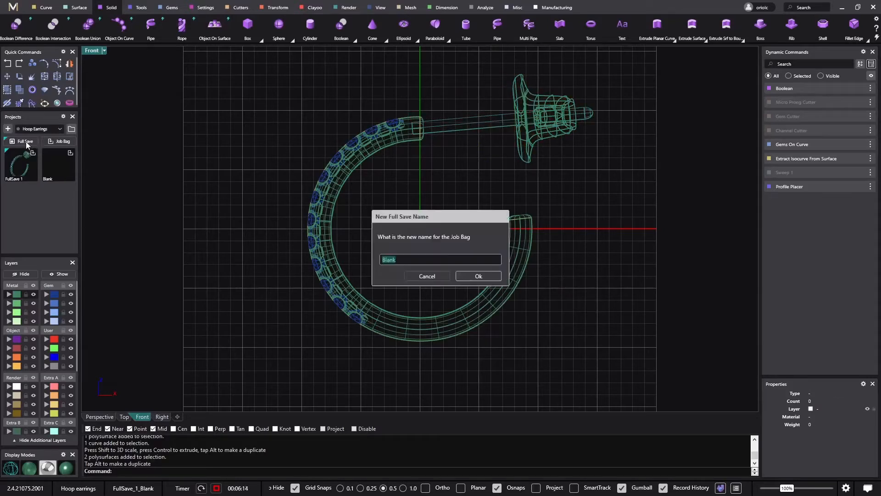
pyautogui.click(477, 276)
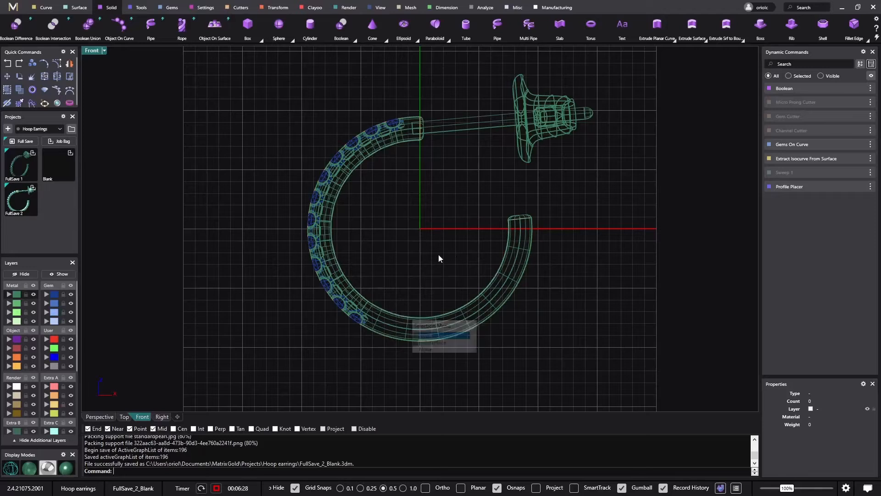
# - Scale the hoop's inner curve up uniformly about its centre, making the hoop larger than the original version
pyautogui.click(437, 314)
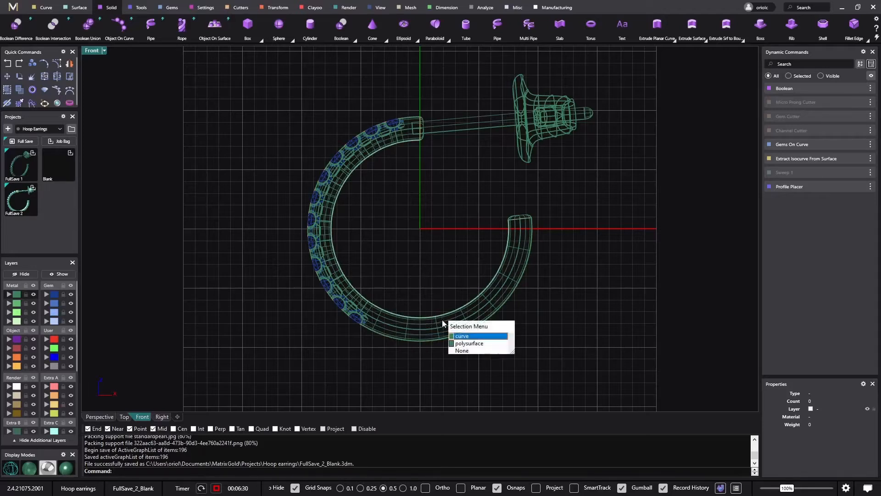
pyautogui.click(463, 336)
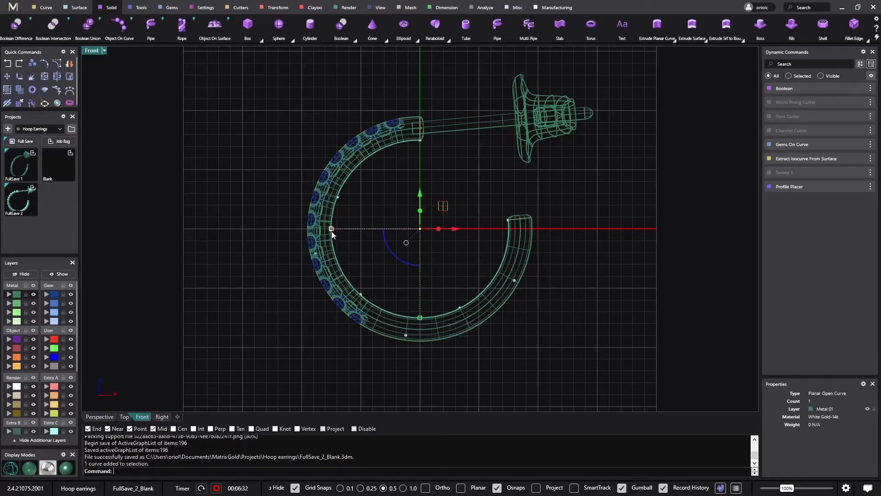
pyautogui.moveTo(332, 229); pyautogui.dragTo(272, 229)
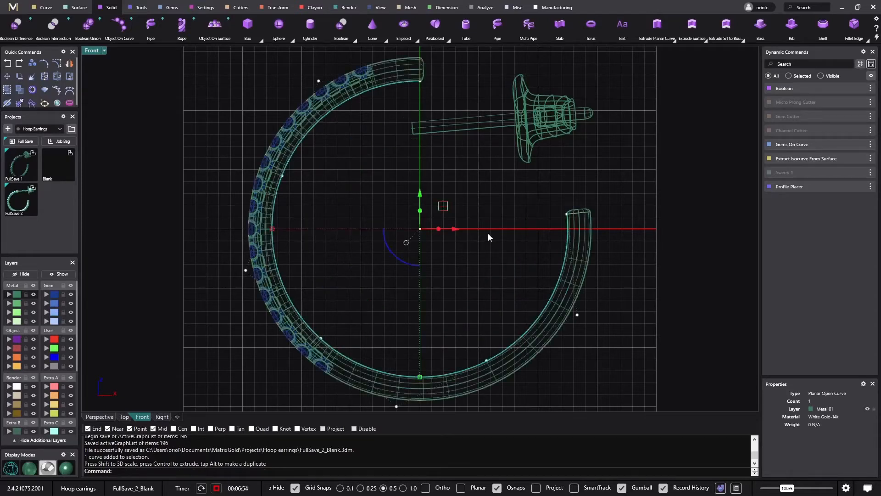
# - Raise the post and earring back to the enlarged hoop's upper end, and make another full save named Blank
pyautogui.moveTo(486, 205); pyautogui.dragTo(493, 251, button='right')
pyautogui.moveTo(607, 106); pyautogui.dragTo(518, 199)
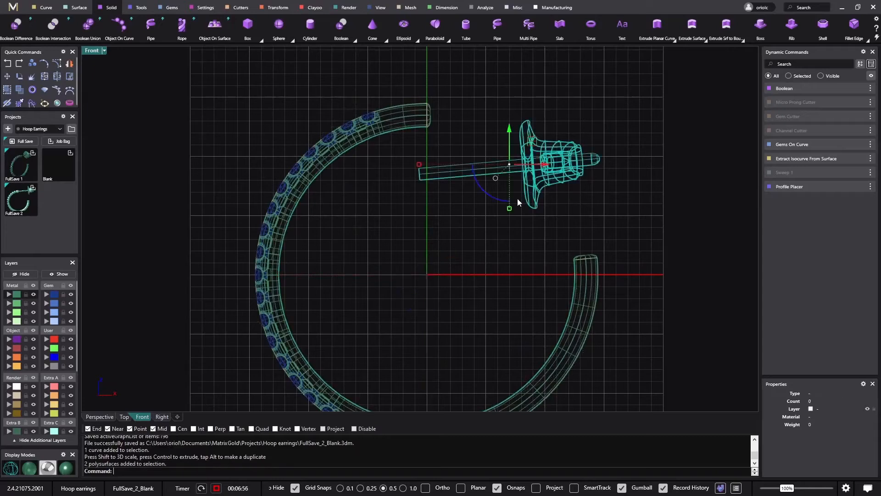
pyautogui.moveTo(509, 142); pyautogui.dragTo(511, 82)
pyautogui.press('alt')
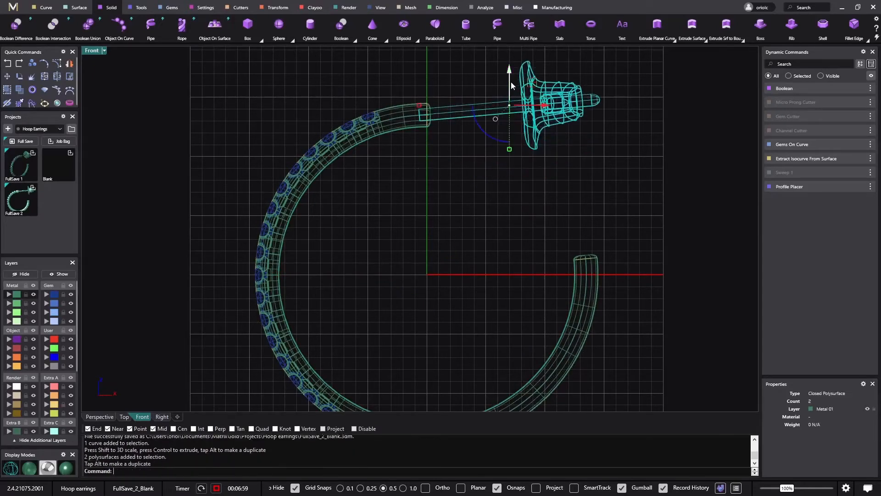
pyautogui.click(476, 173)
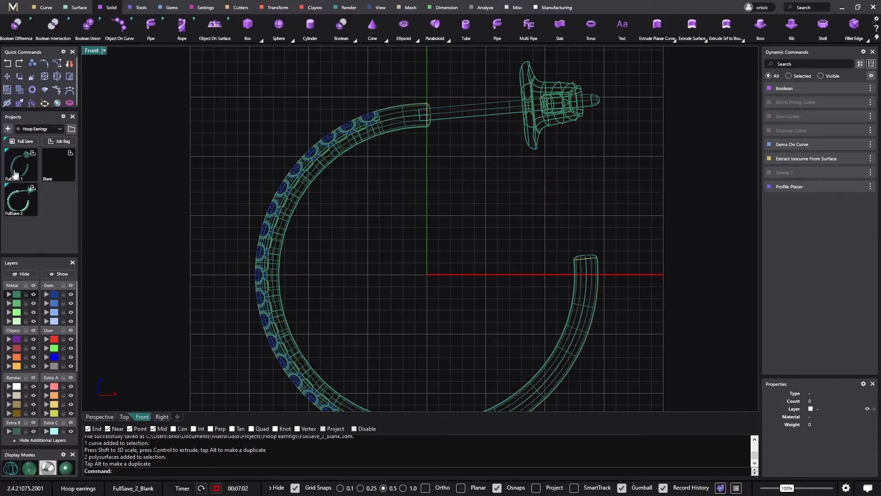
pyautogui.click(22, 140)
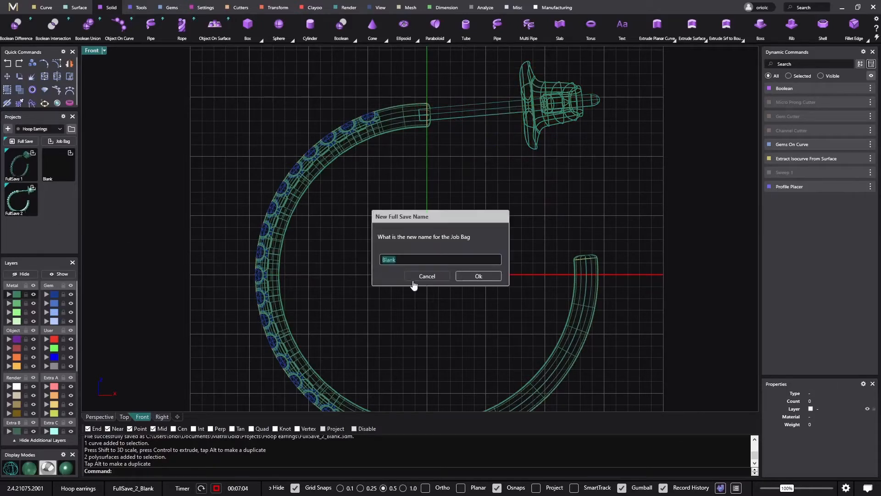
pyautogui.click(478, 276)
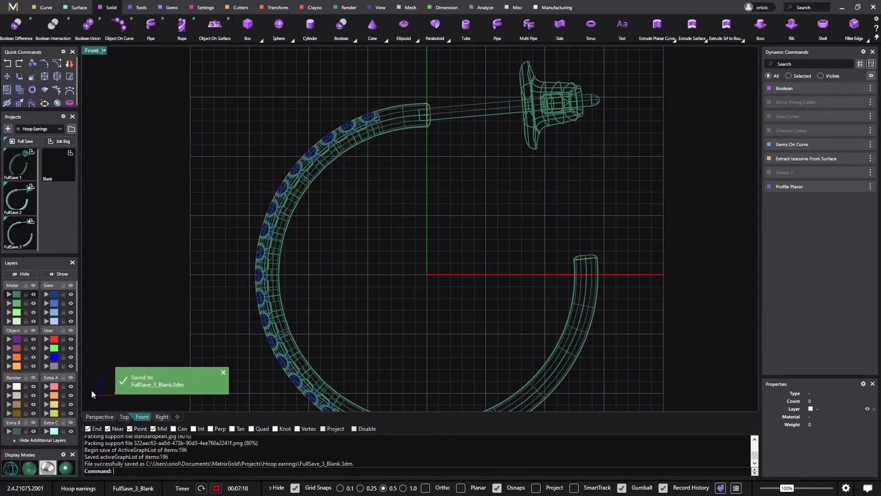
# - In the perspective view, edit the Profile Placer and set the free-end profile at position 1 to width 2.5 and height 2.5
pyautogui.click(99, 417)
pyautogui.moveTo(231, 277); pyautogui.dragTo(361, 290, button='right')
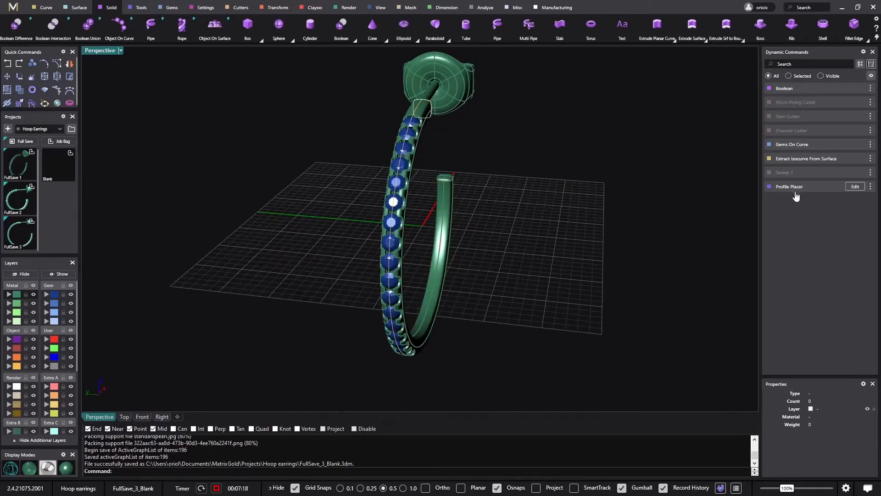
pyautogui.click(857, 187)
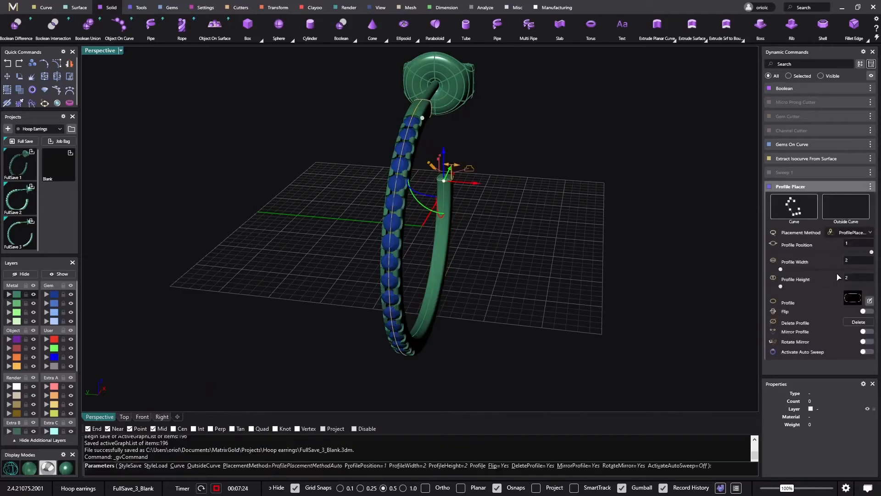
pyautogui.click(857, 261)
pyautogui.write('.5')
pyautogui.press('Return')
pyautogui.press('Tab')
pyautogui.click(866, 278)
pyautogui.write('.5')
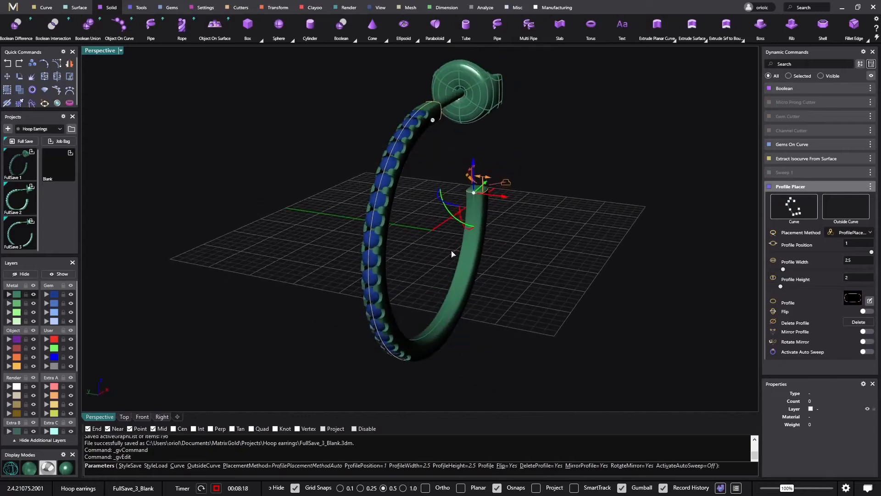
# - Set the post-end profile at position 0 to width 2.5 and height 2.5, and finish editing the Profile Placer
pyautogui.keyDown('shift'); pyautogui.moveTo(469, 255); pyautogui.dragTo(464, 314, button='right'); pyautogui.keyUp('shift')
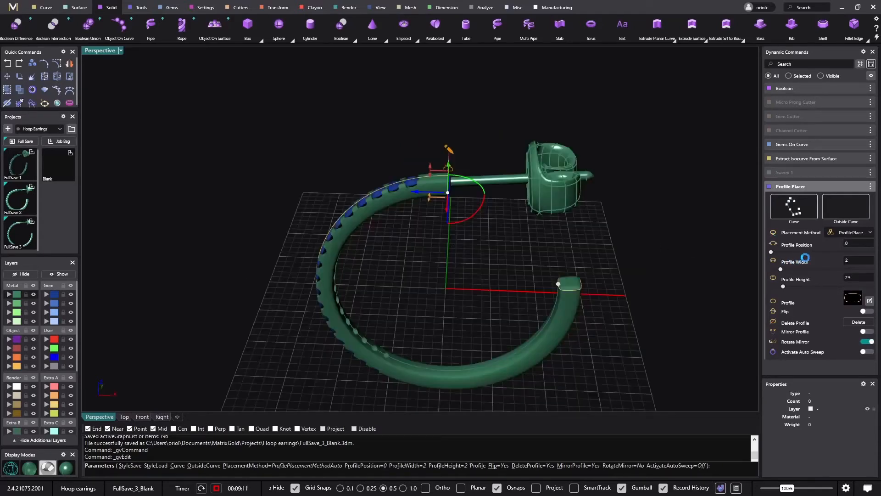
pyautogui.click(850, 260)
pyautogui.write('2.5')
pyautogui.press('Return')
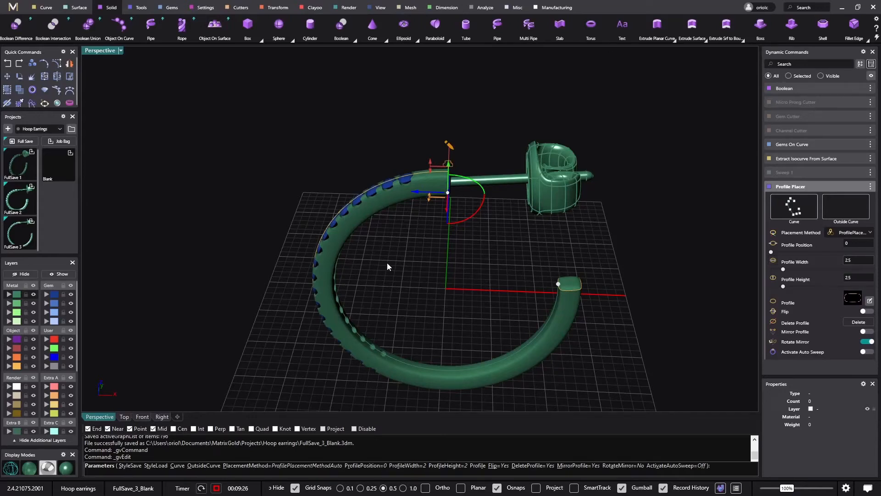
pyautogui.moveTo(387, 267); pyautogui.dragTo(559, 216, button='right')
pyautogui.rightClick(690, 224)
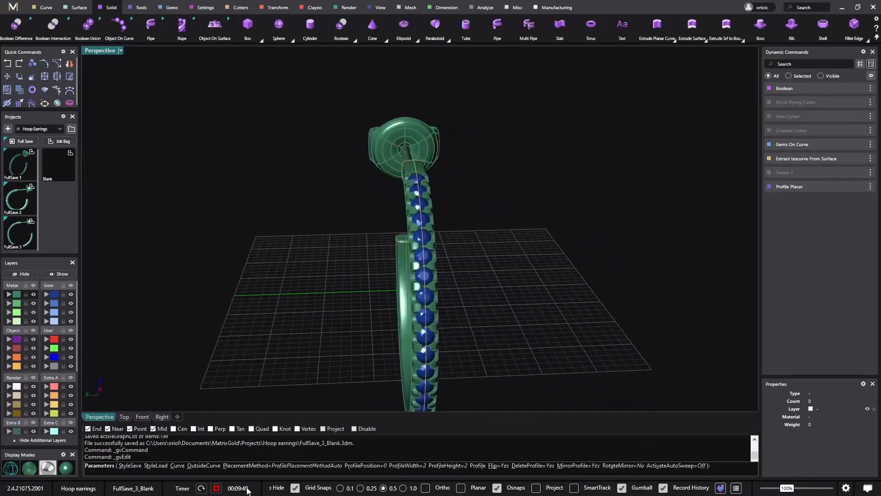
# - Edit Gems On Curve and change the round diamonds to 2.00 mm (0.03 ct) from the size list
pyautogui.click(834, 145)
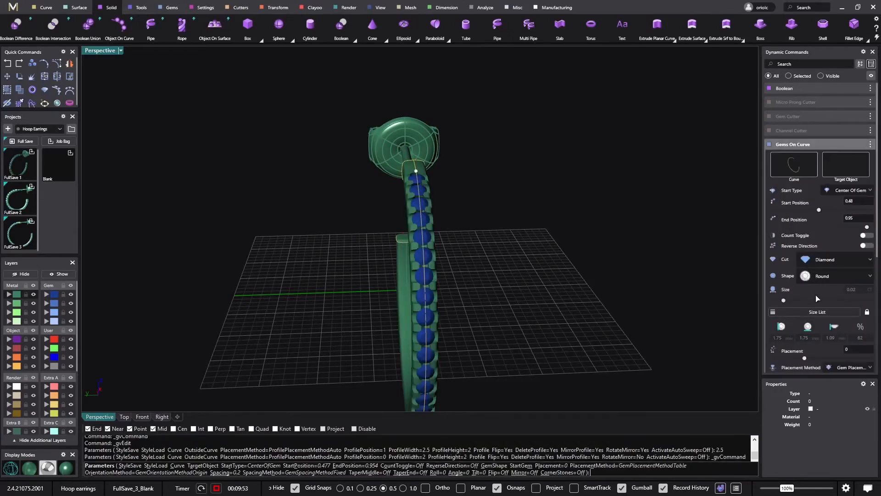
pyautogui.click(816, 312)
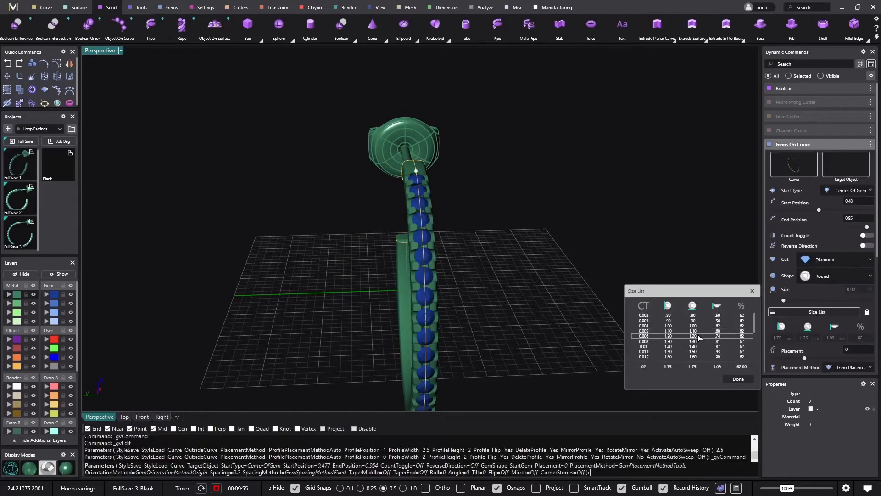
pyautogui.scroll(-1, 698, 337)
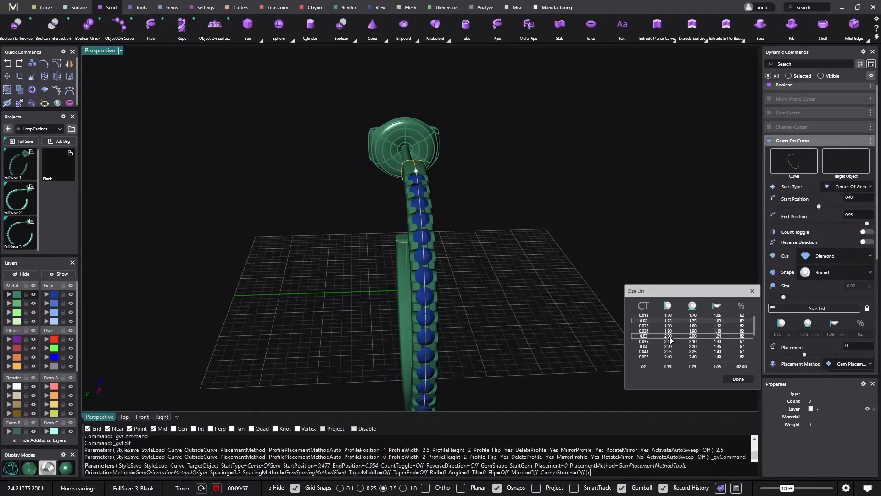
pyautogui.click(589, 329)
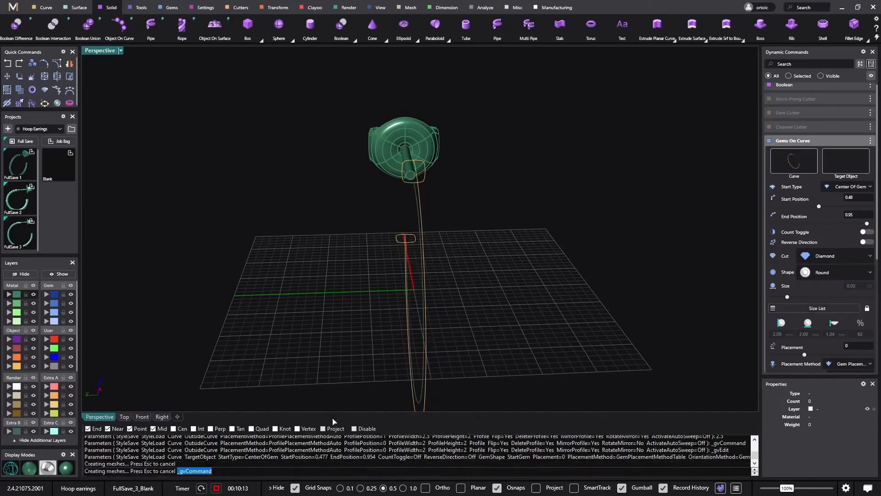
pyautogui.moveTo(609, 287); pyautogui.dragTo(480, 285, button='right')
pyautogui.moveTo(401, 310); pyautogui.dragTo(281, 253, button='right')
# - Make a full save of the wider hoop version under the name Blank and stop the project timer
pyautogui.click(25, 142)
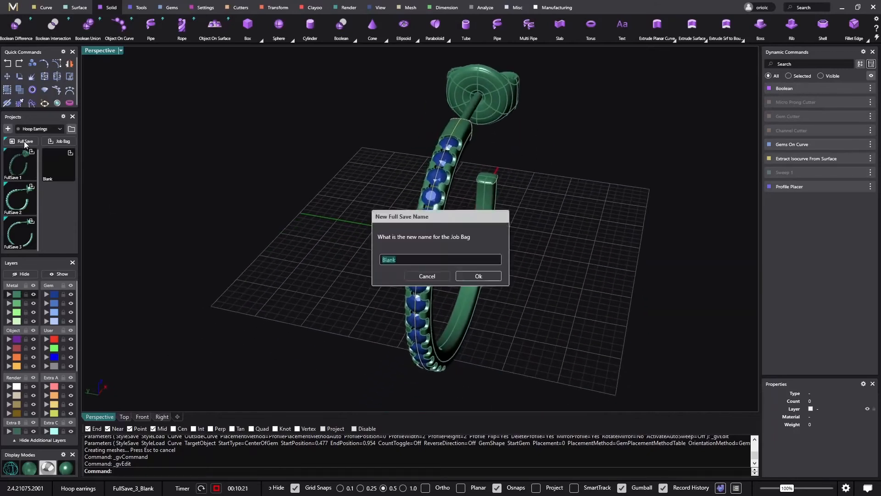
pyautogui.click(471, 275)
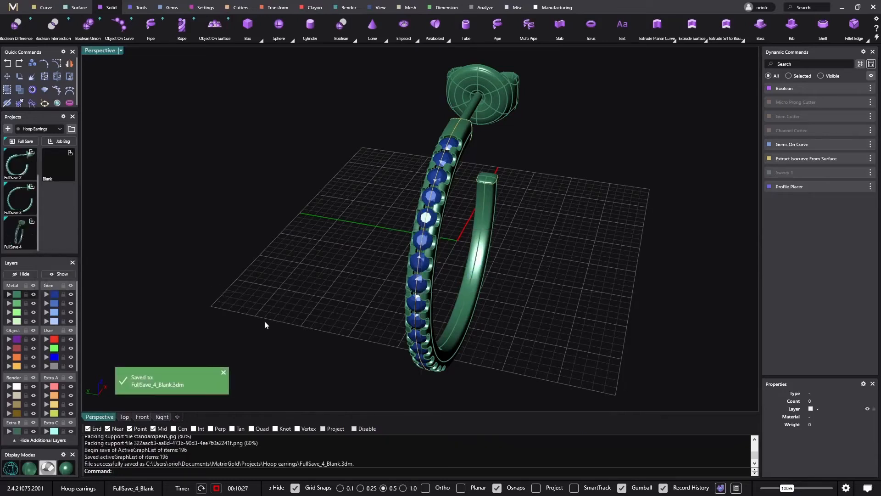
pyautogui.click(217, 488)
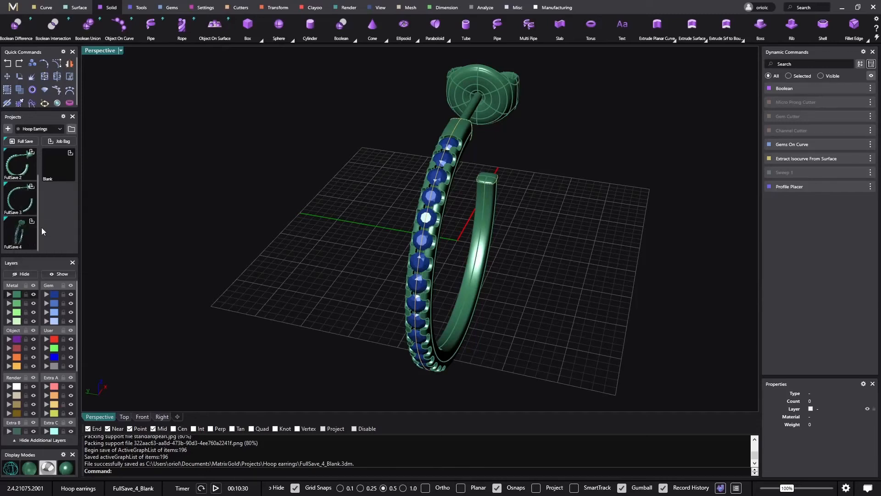
pyautogui.scroll(1, 27, 202)
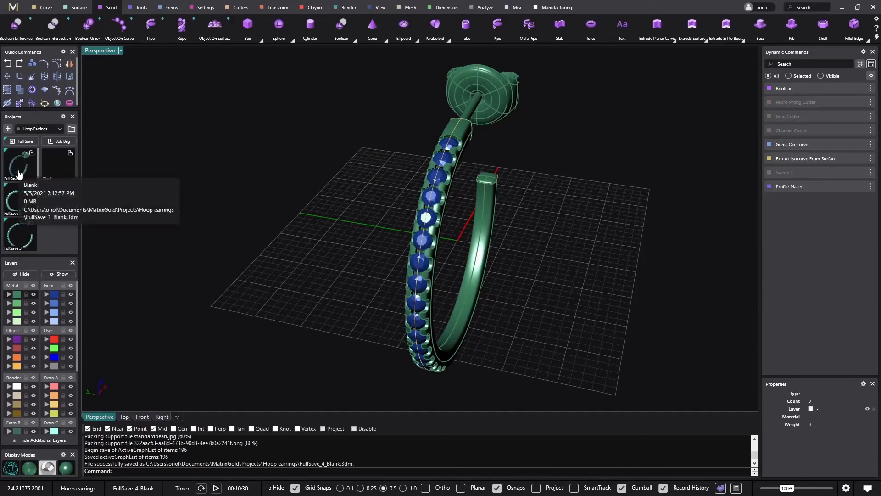
pyautogui.moveTo(301, 227); pyautogui.dragTo(248, 271, button='right')
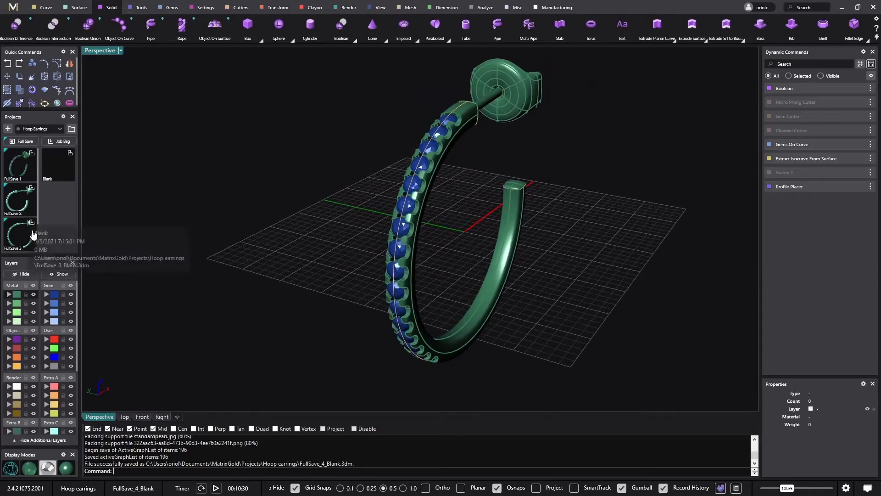
# - Create a new folder named Hoop Earrings at the top level of the Collections library
pyautogui.click(71, 129)
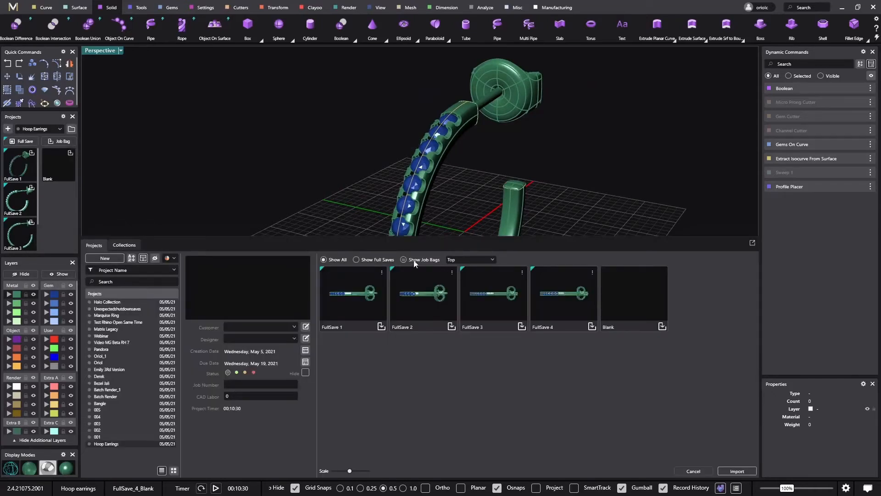
pyautogui.click(128, 246)
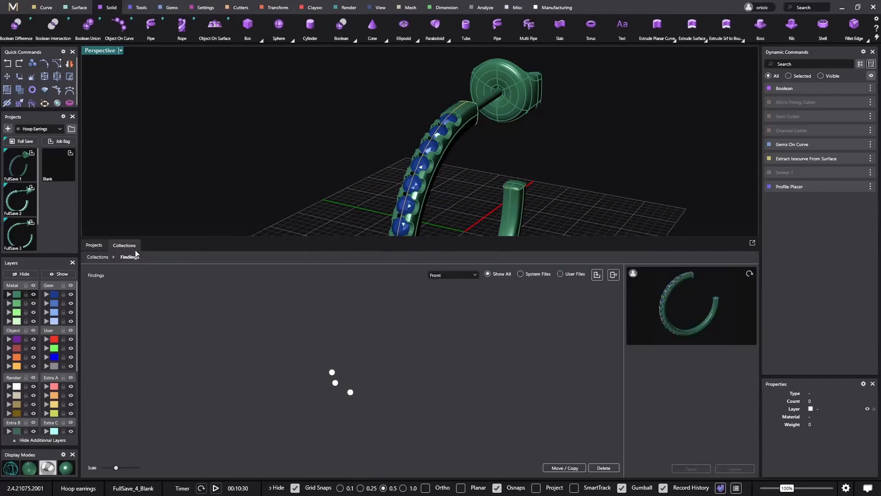
pyautogui.click(101, 259)
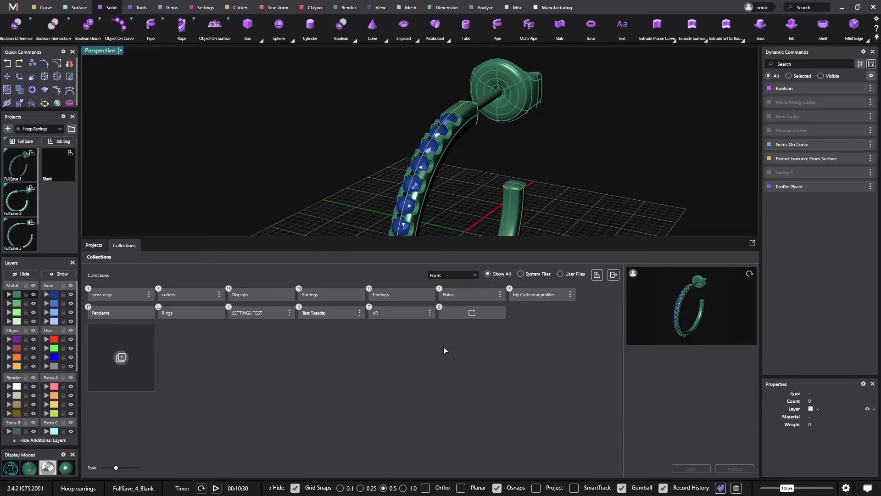
pyautogui.click(475, 313)
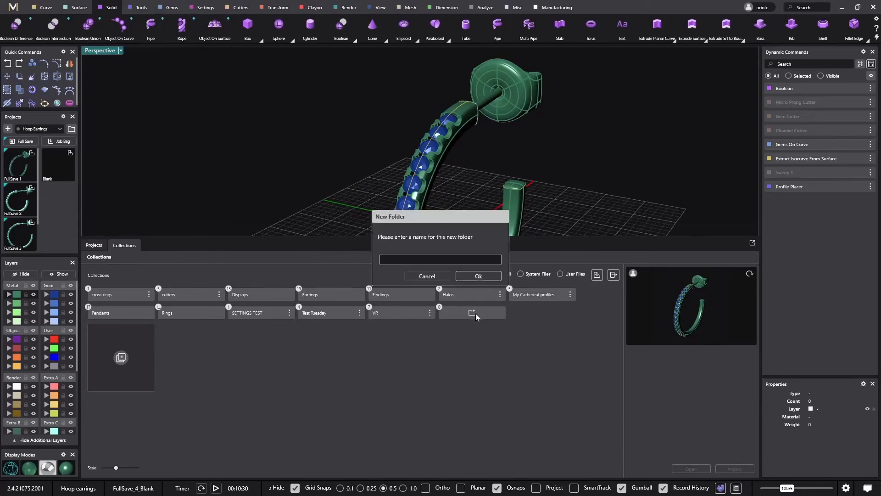
pyautogui.write('hoop e')
pyautogui.press('BackSpace')
pyautogui.press('BackSpace')
pyautogui.press('BackSpace')
pyautogui.press('BackSpace')
pyautogui.press('BackSpace')
pyautogui.press('BackSpace')
pyautogui.write('Hoop Earrings')
pyautogui.press('Return')
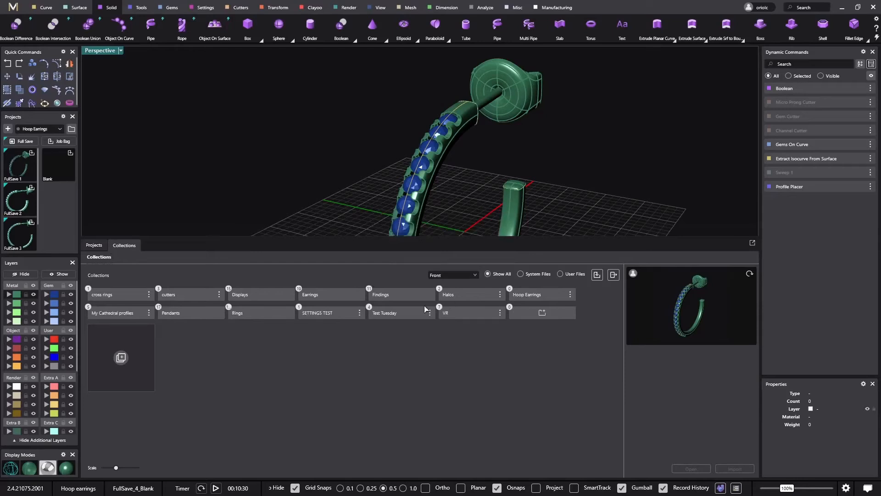
# - Save the earring into the Hoop Earrings collection as 01 with the description "Profile Dimensions 2.5 *2.5 mm"
pyautogui.click(536, 297)
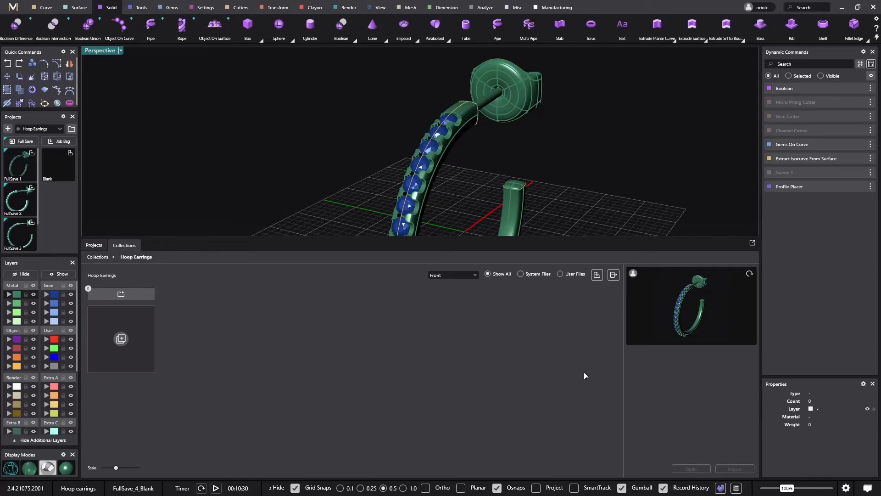
pyautogui.click(597, 275)
pyautogui.click(441, 195)
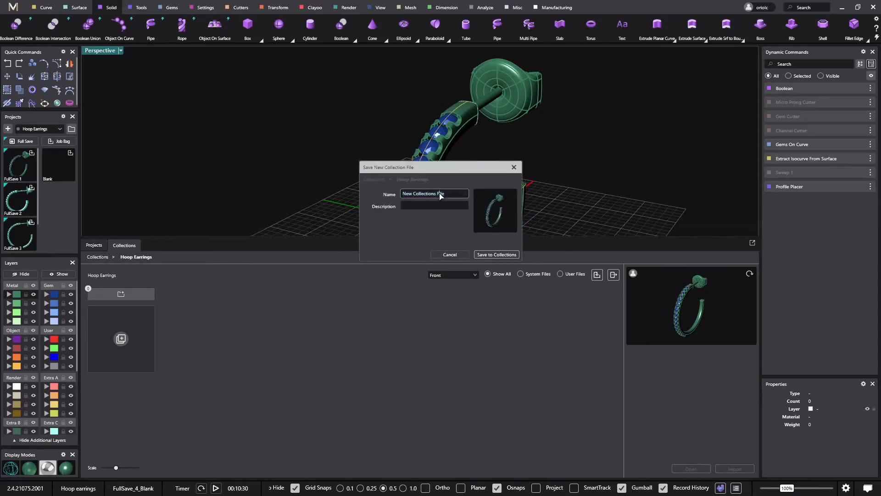
pyautogui.tripleClick(453, 198)
pyautogui.write('01')
pyautogui.click(422, 207)
pyautogui.write('D')
pyautogui.press('BackSpace')
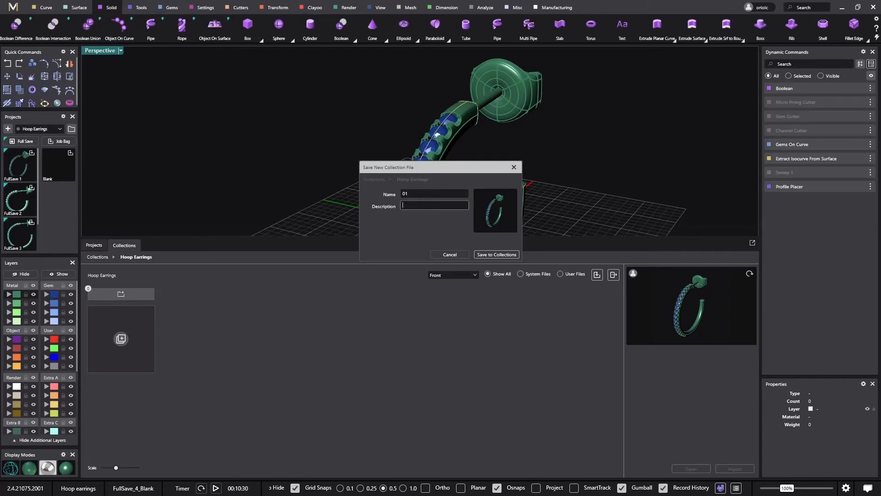
pyautogui.press('BackSpace')
pyautogui.write('Profile Dimensions 2.5 *2.5 mm')
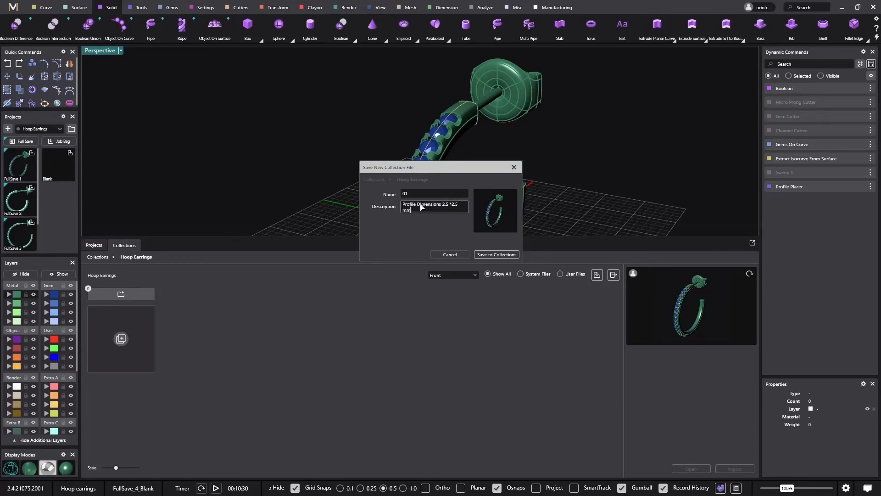
pyautogui.click(497, 254)
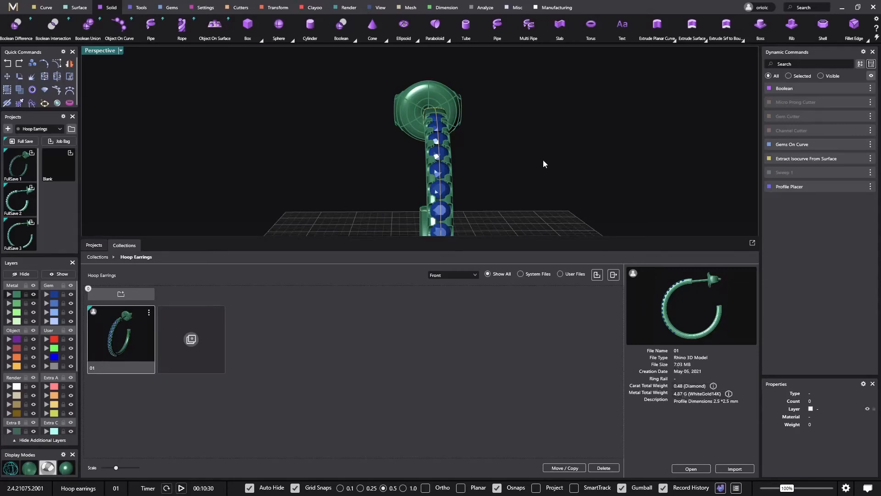
# - Close the collections library and load the FullSave 1 version of the Hoop Earrings project
pyautogui.click(614, 274)
pyautogui.moveTo(477, 207); pyautogui.dragTo(484, 224, button='right')
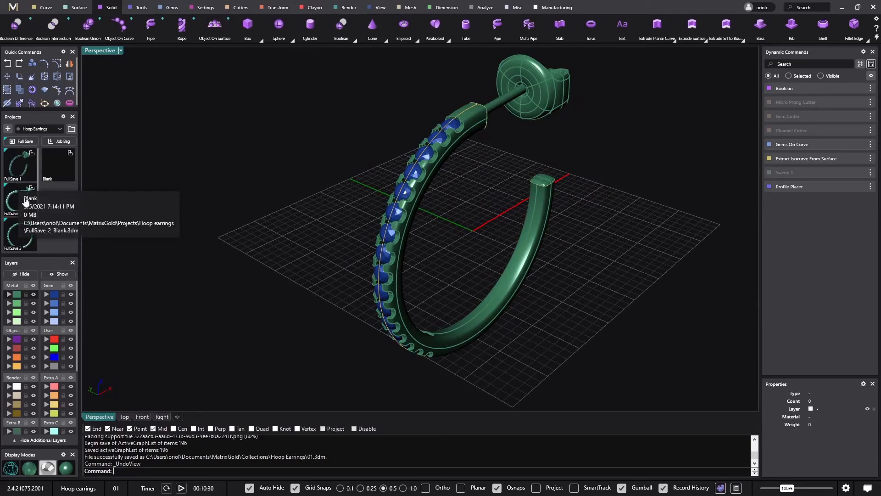
pyautogui.moveTo(212, 173); pyautogui.dragTo(276, 162, button='right')
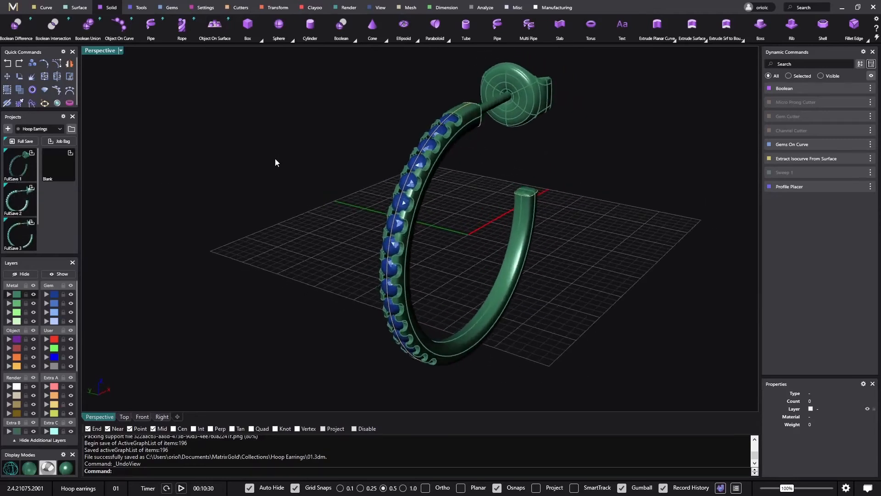
pyautogui.click(19, 169)
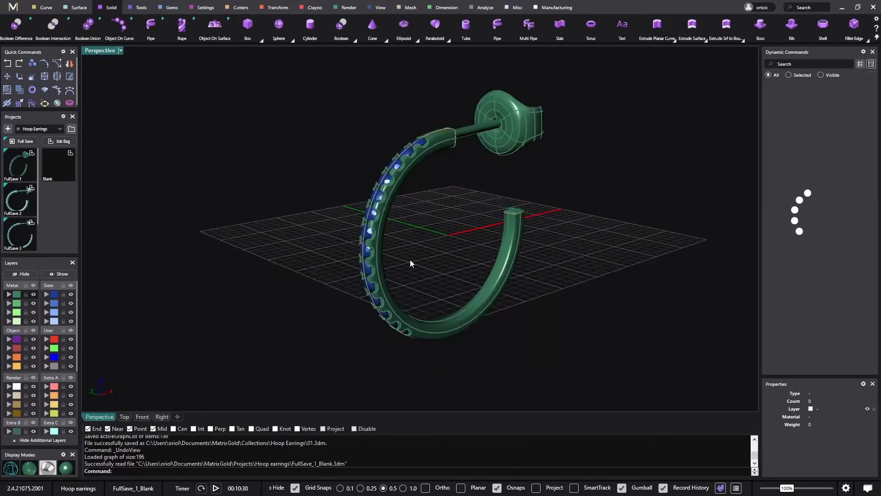
pyautogui.moveTo(410, 262)
pyautogui.mouseDown(button='right')
pyautogui.moveTo(482, 258)
pyautogui.moveTo(392, 273)
pyautogui.moveTo(402, 269)
pyautogui.mouseUp(button='right')
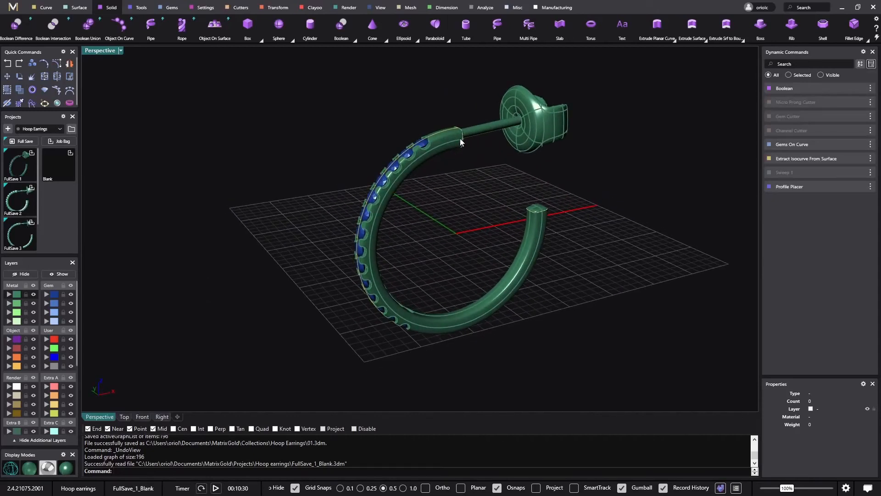
# - Edit the Profile Placer and replace the post-end profile at position 0 with shank profile 03
pyautogui.click(461, 137)
pyautogui.click(486, 158)
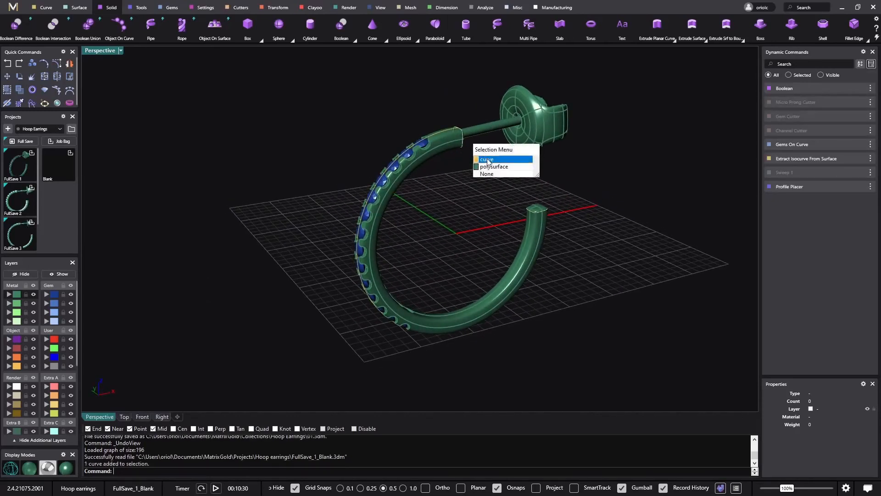
pyautogui.click(856, 187)
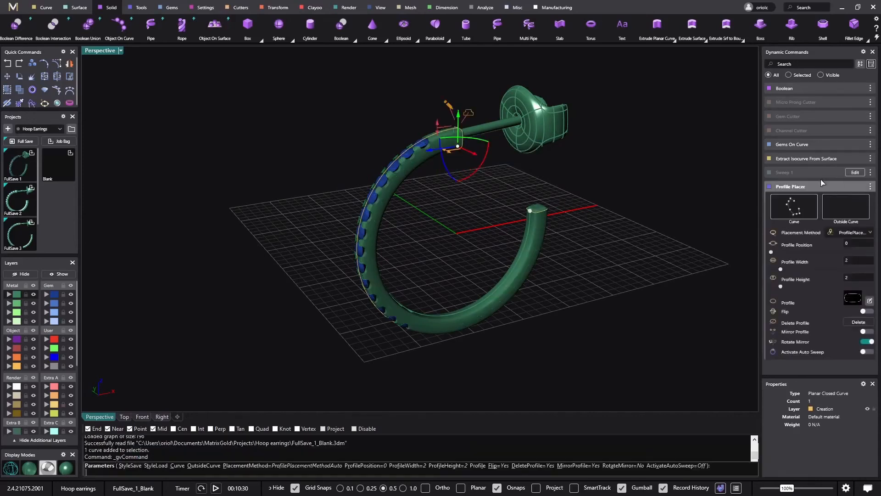
pyautogui.click(854, 299)
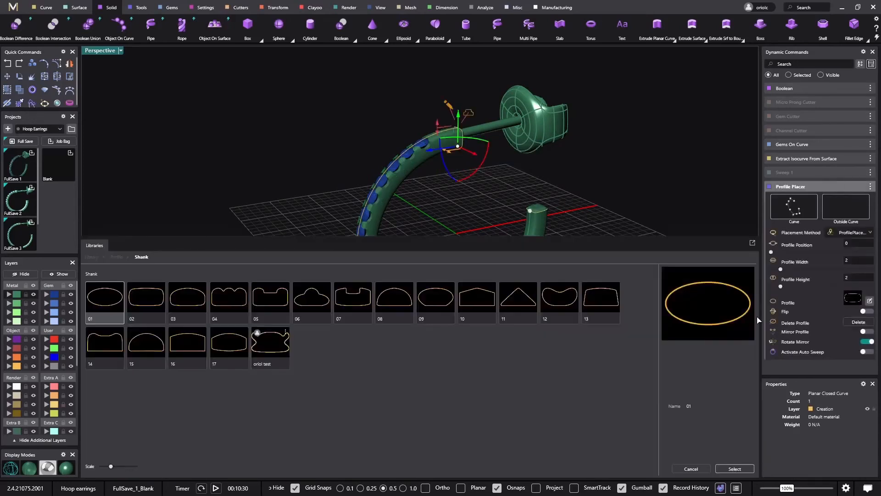
pyautogui.click(191, 301)
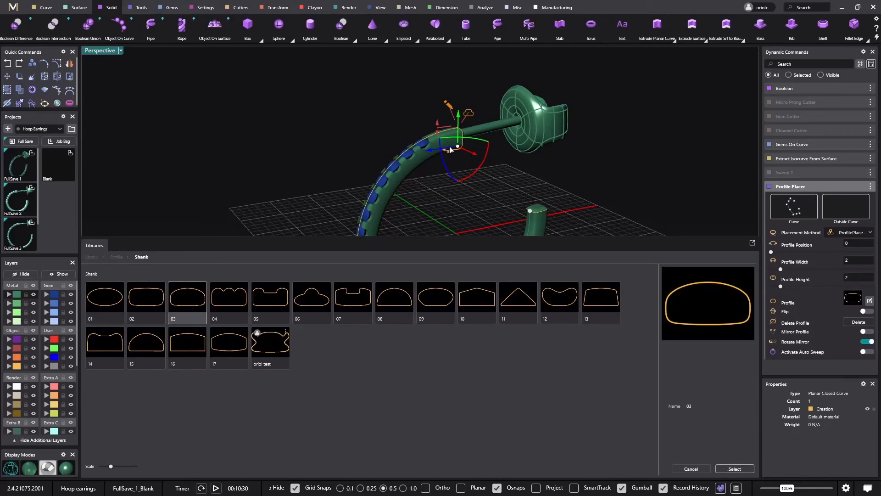
pyautogui.doubleClick(169, 305)
pyautogui.moveTo(192, 236); pyautogui.dragTo(283, 153, button='right')
pyautogui.moveTo(243, 165); pyautogui.dragTo(151, 177, button='right')
pyautogui.scroll(2, 353, 221)
pyautogui.moveTo(359, 220); pyautogui.dragTo(469, 262, button='right')
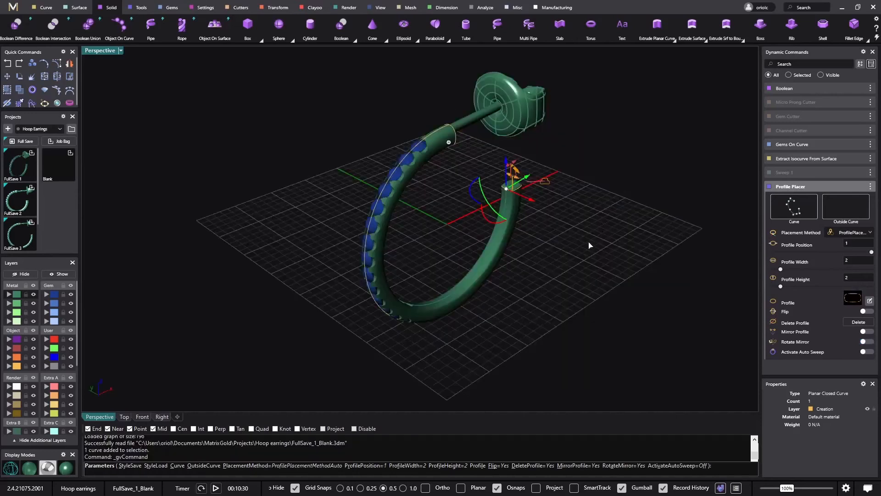
# - Replace the free-end profile at position 1 with shank profile 03 and finish editing the Profile Placer
pyautogui.click(852, 298)
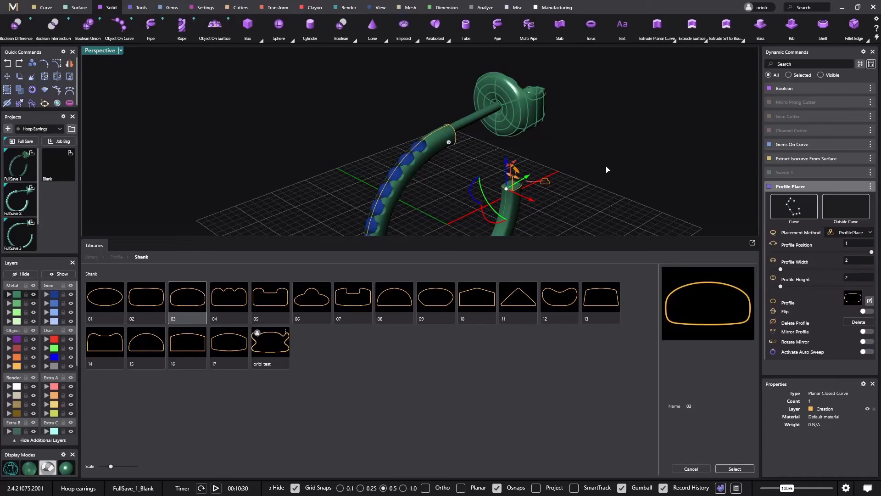
pyautogui.press('Return')
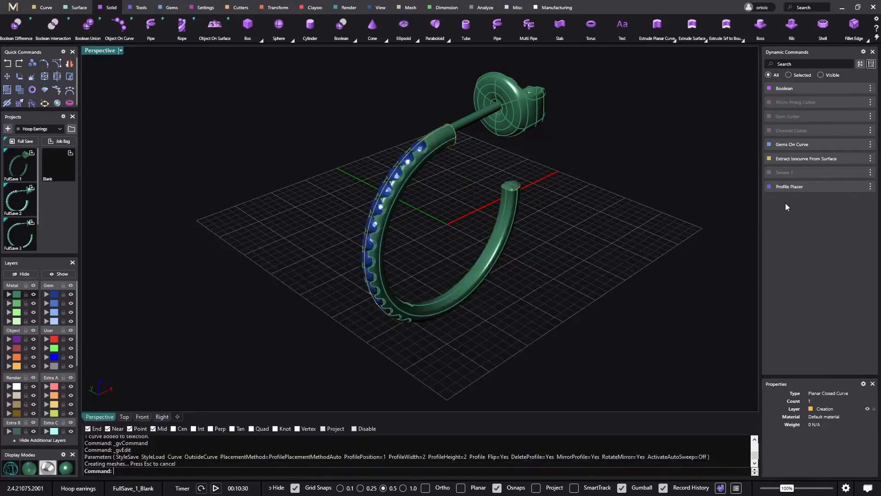
pyautogui.moveTo(572, 238)
pyautogui.mouseDown(button='right')
pyautogui.moveTo(608, 252)
pyautogui.moveTo(614, 197)
pyautogui.moveTo(461, 221)
pyautogui.moveTo(508, 274)
pyautogui.moveTo(594, 260)
pyautogui.moveTo(606, 222)
pyautogui.moveTo(618, 244)
pyautogui.moveTo(632, 189)
pyautogui.moveTo(598, 244)
pyautogui.moveTo(580, 249)
pyautogui.mouseUp(button='right')
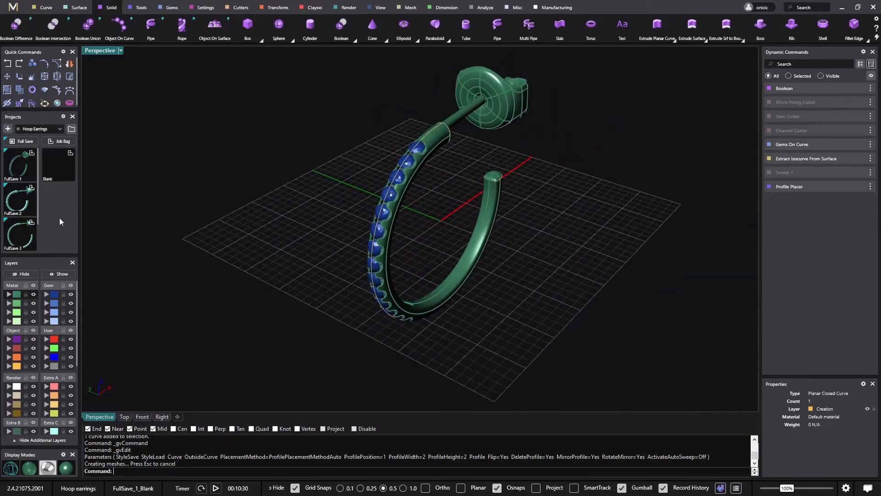
pyautogui.moveTo(480, 198); pyautogui.dragTo(541, 191, button='right')
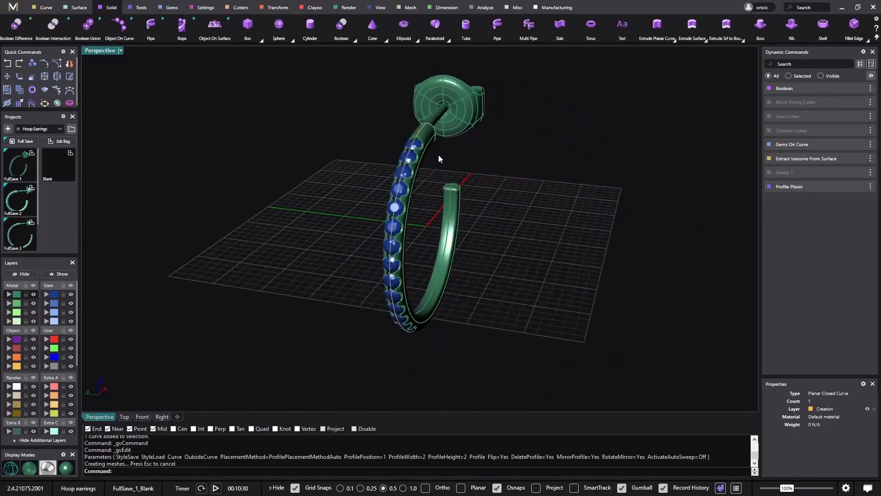
pyautogui.scroll(-1, 38, 227)
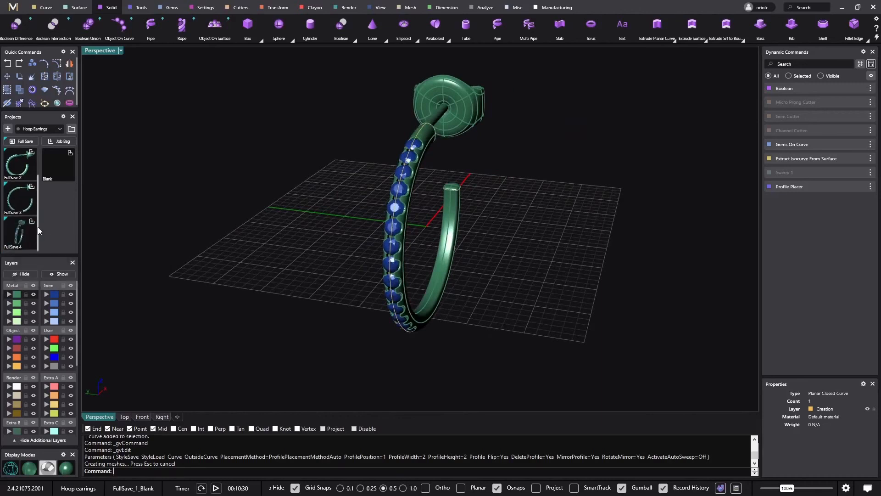
# - Turn off grid snaps and shift the post and earring back sideways to centre them on the hoop's end
pyautogui.moveTo(375, 177); pyautogui.dragTo(393, 214, button='right')
pyautogui.moveTo(431, 122); pyautogui.dragTo(449, 83, button='right')
pyautogui.moveTo(423, 92); pyautogui.dragTo(395, 85)
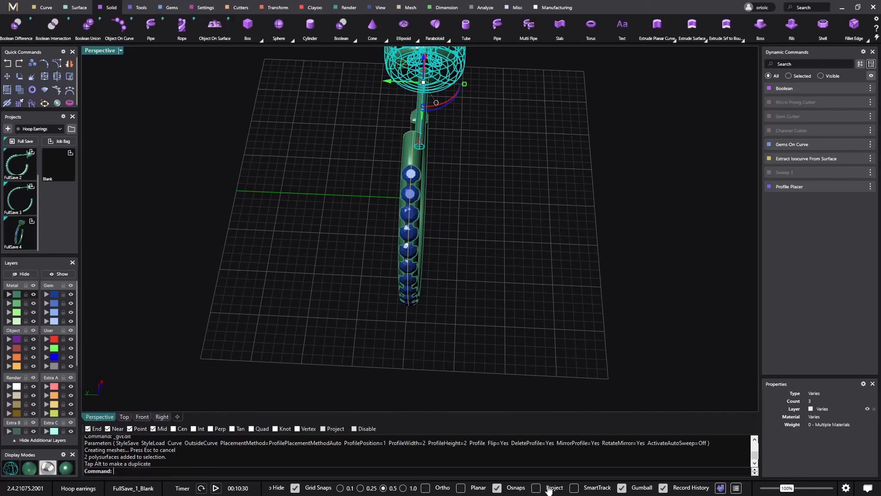
pyautogui.click(296, 489)
pyautogui.moveTo(391, 82); pyautogui.dragTo(384, 83)
pyautogui.click(541, 189)
pyautogui.moveTo(540, 189); pyautogui.dragTo(389, 150, button='right')
pyautogui.keyDown('shift'); pyautogui.moveTo(418, 220); pyautogui.dragTo(506, 291, button='right'); pyautogui.keyUp('shift')
pyautogui.scroll(-4, 476, 252)
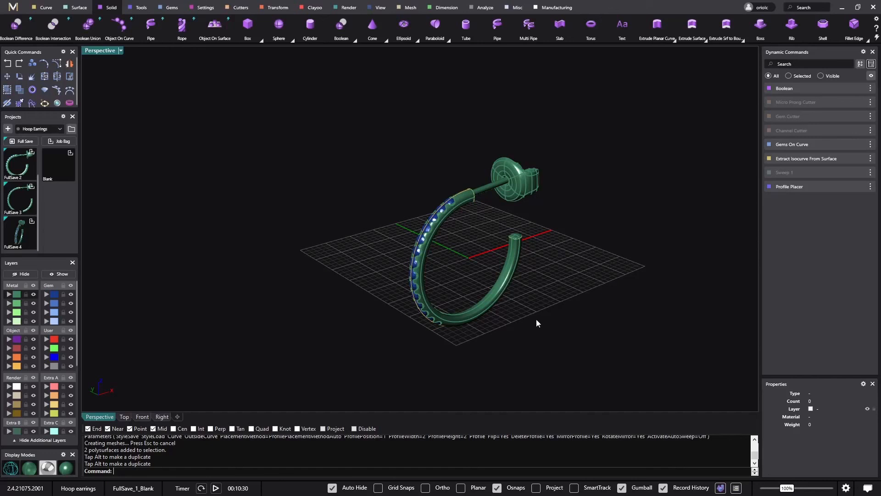
pyautogui.moveTo(552, 321); pyautogui.dragTo(501, 334, button='right')
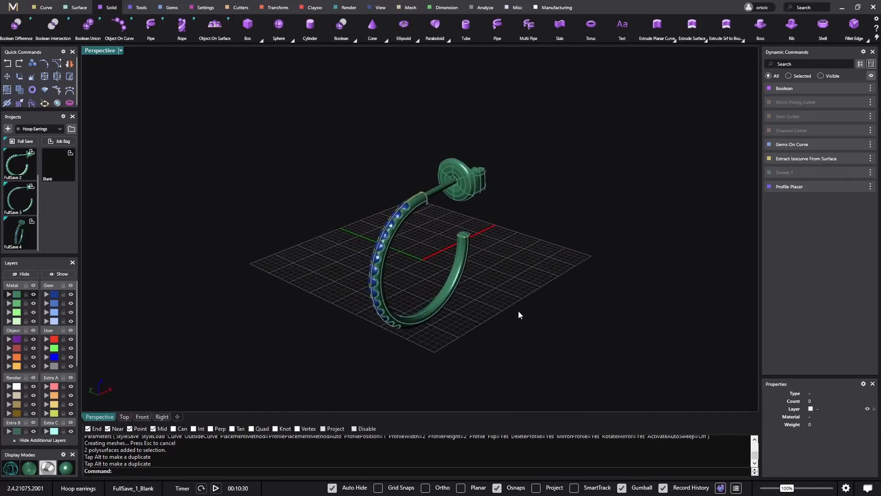